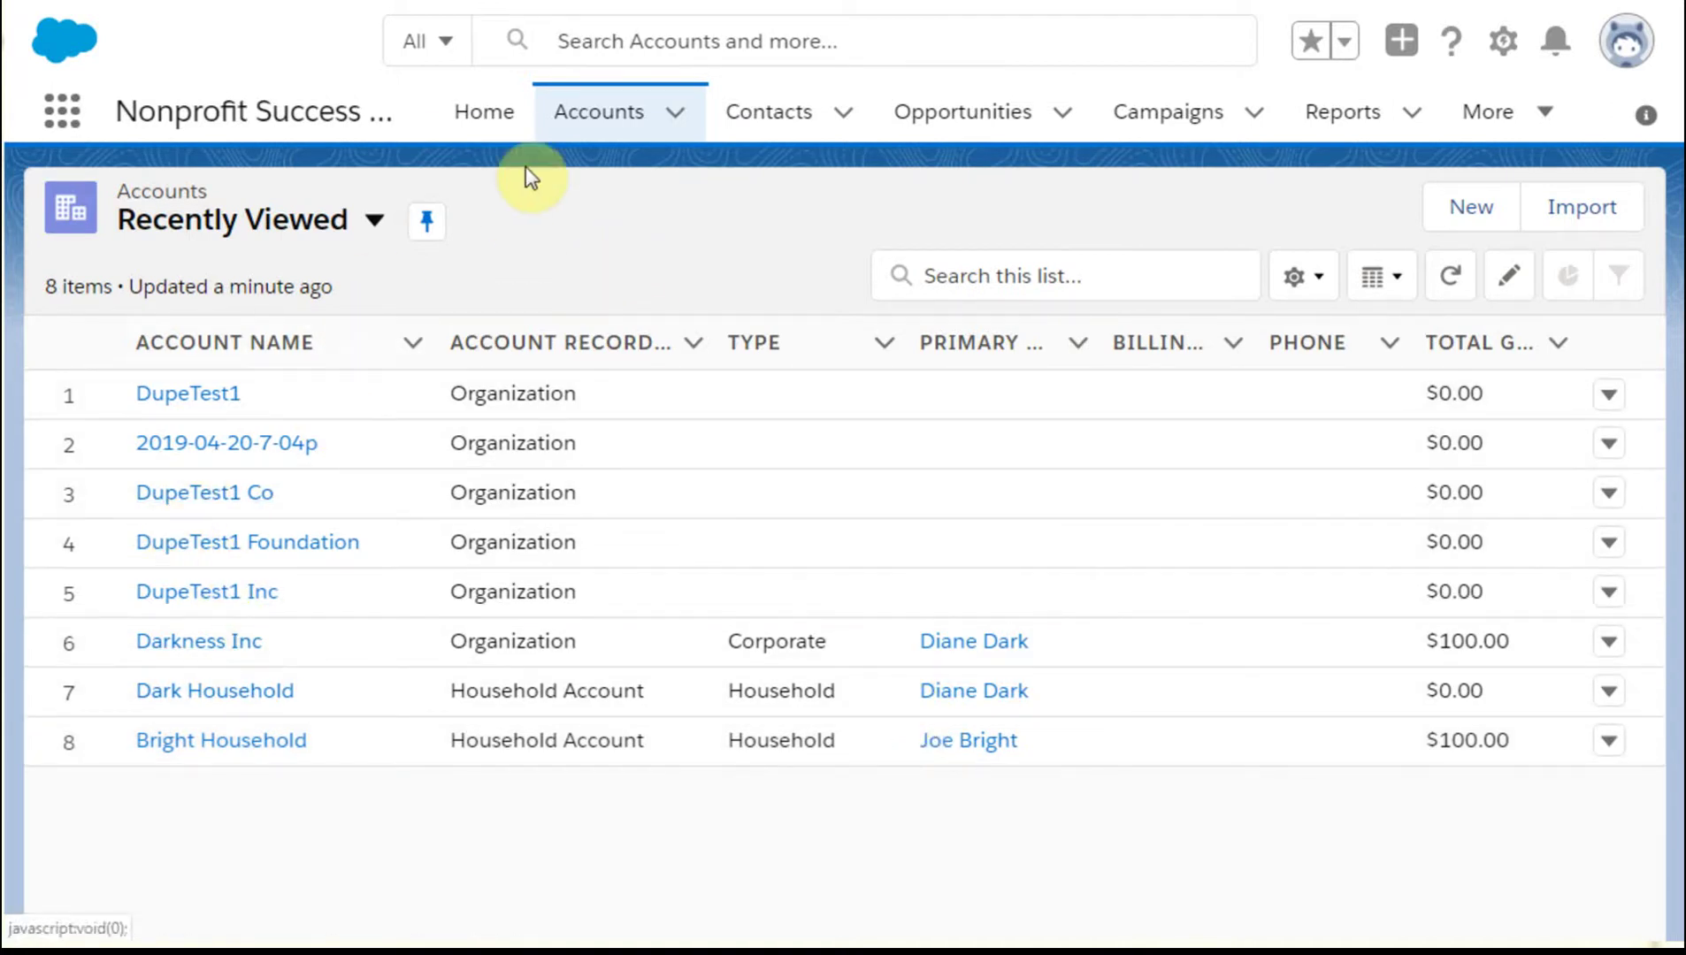
Search all records for 'du' to list the DupeTest1 account suggestions.
{"action": "left_click", "coordinate": [620, 34]}
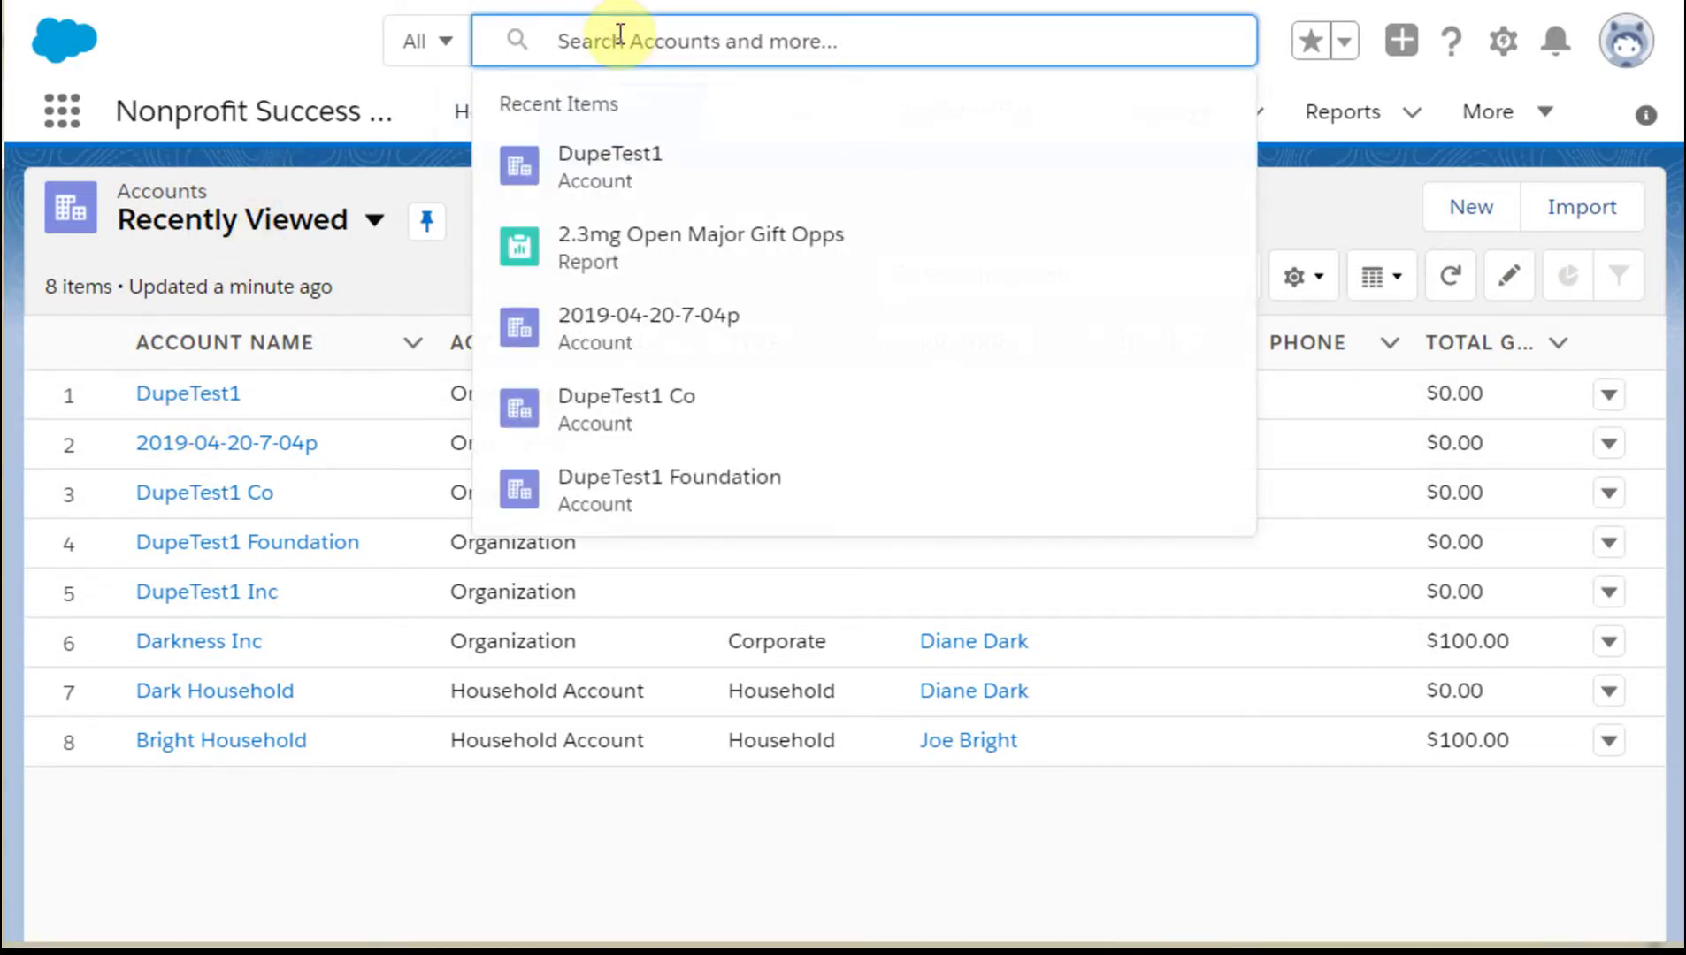
{"action": "type", "text": "du"}
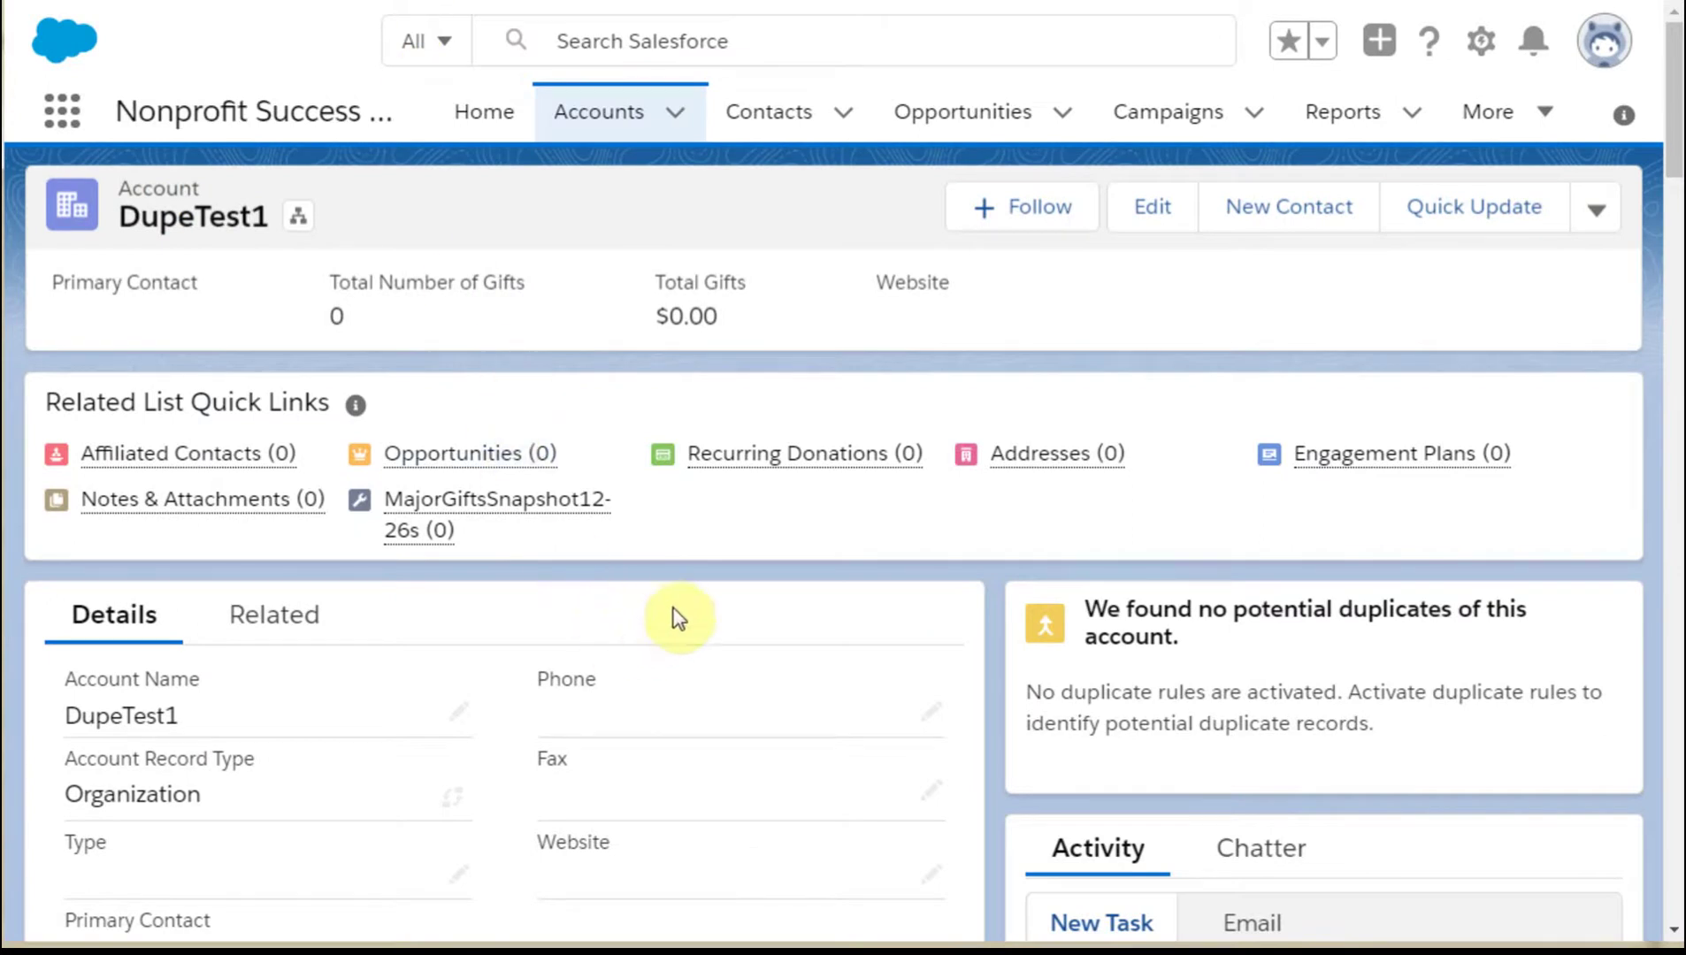
Scroll to the DupeTest1 account's duplicates card and open the page's setup options.
{"action": "scroll", "coordinate": [1194, 483], "scroll_direction": "down", "scroll_amount": 2}
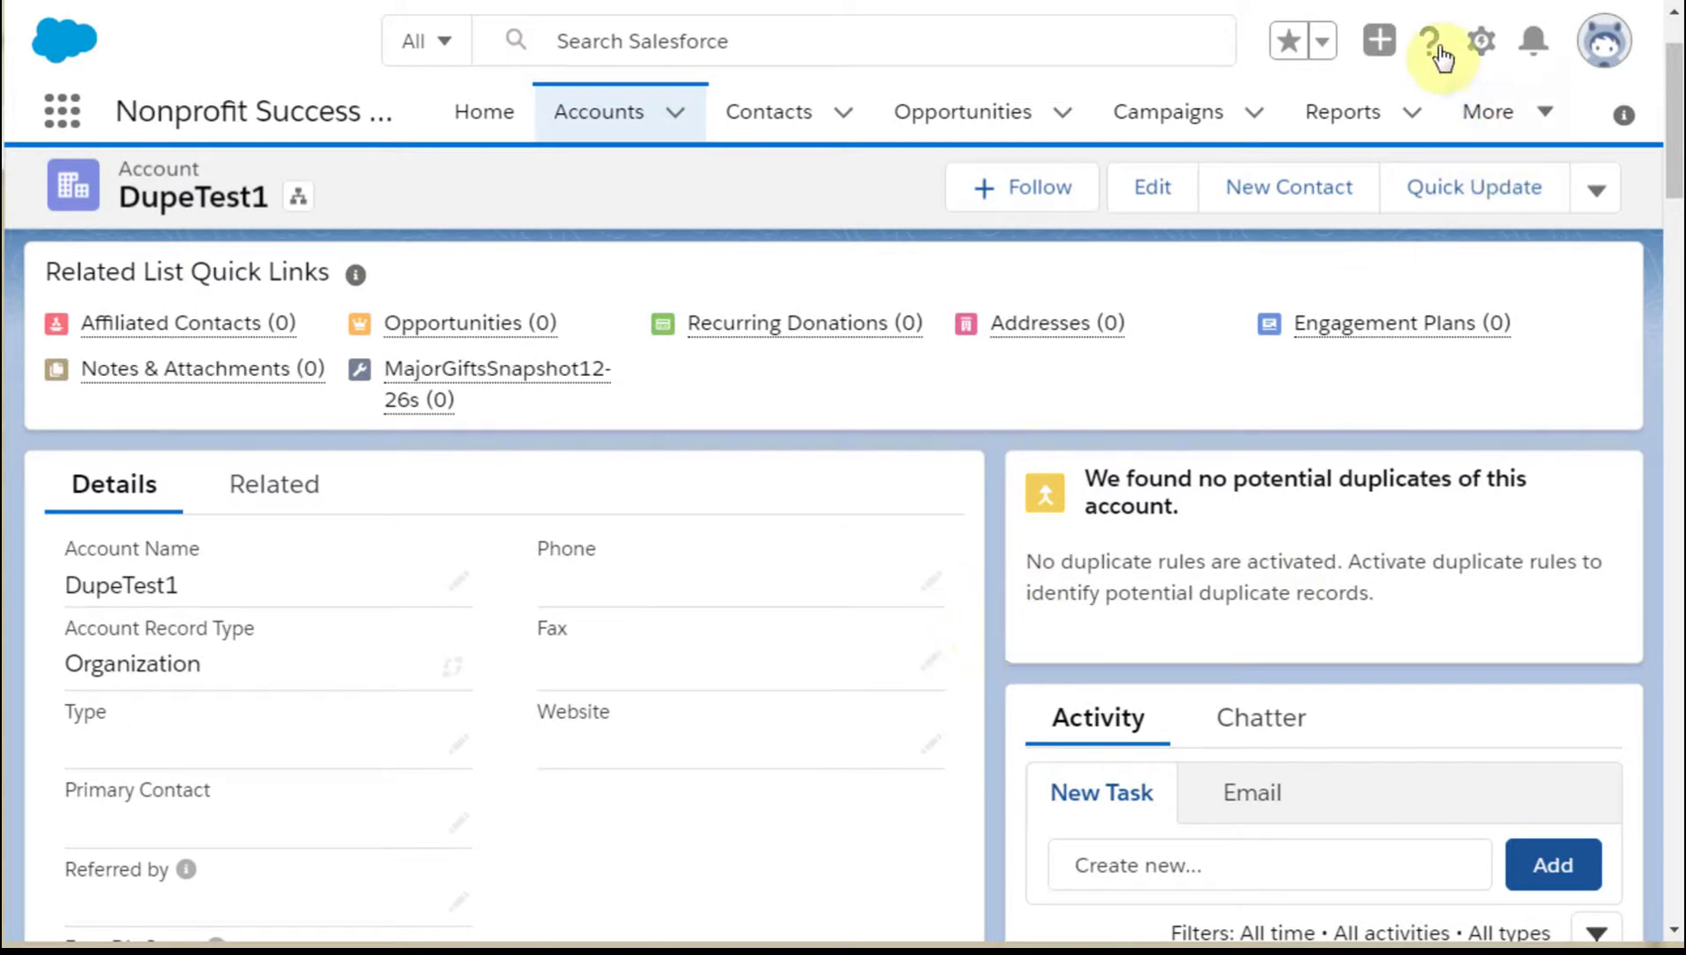
{"action": "left_click", "coordinate": [1483, 53]}
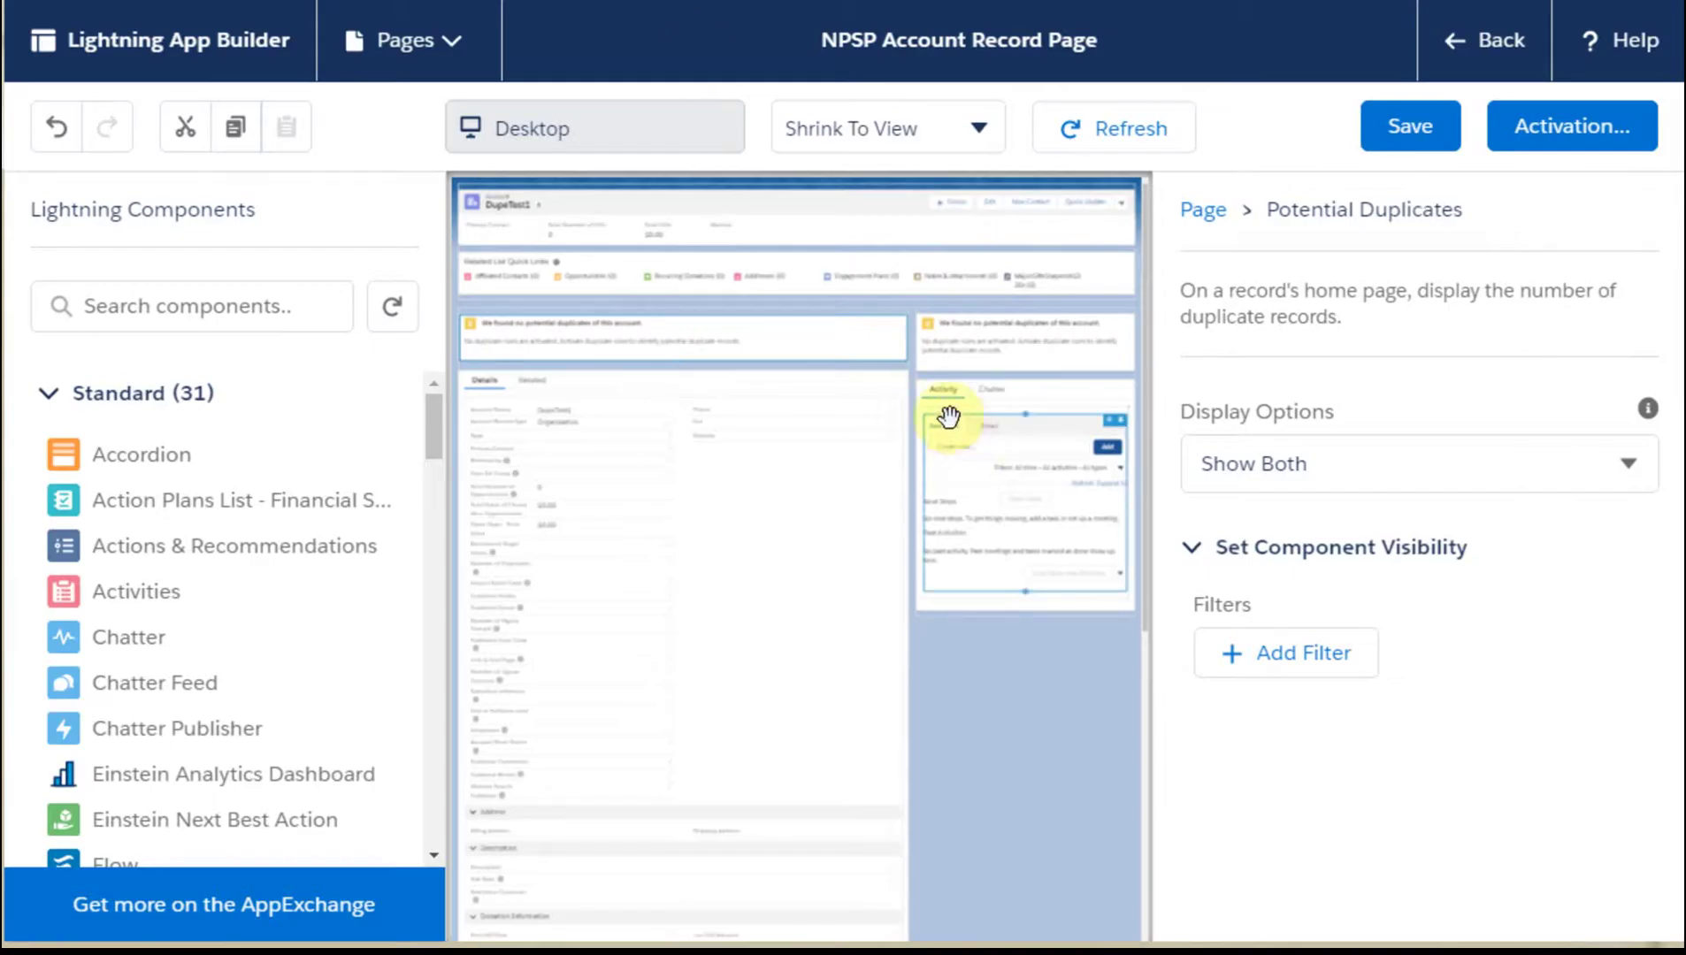
{"action": "left_click_drag", "start_coordinate": [439, 424], "coordinate": [453, 492]}
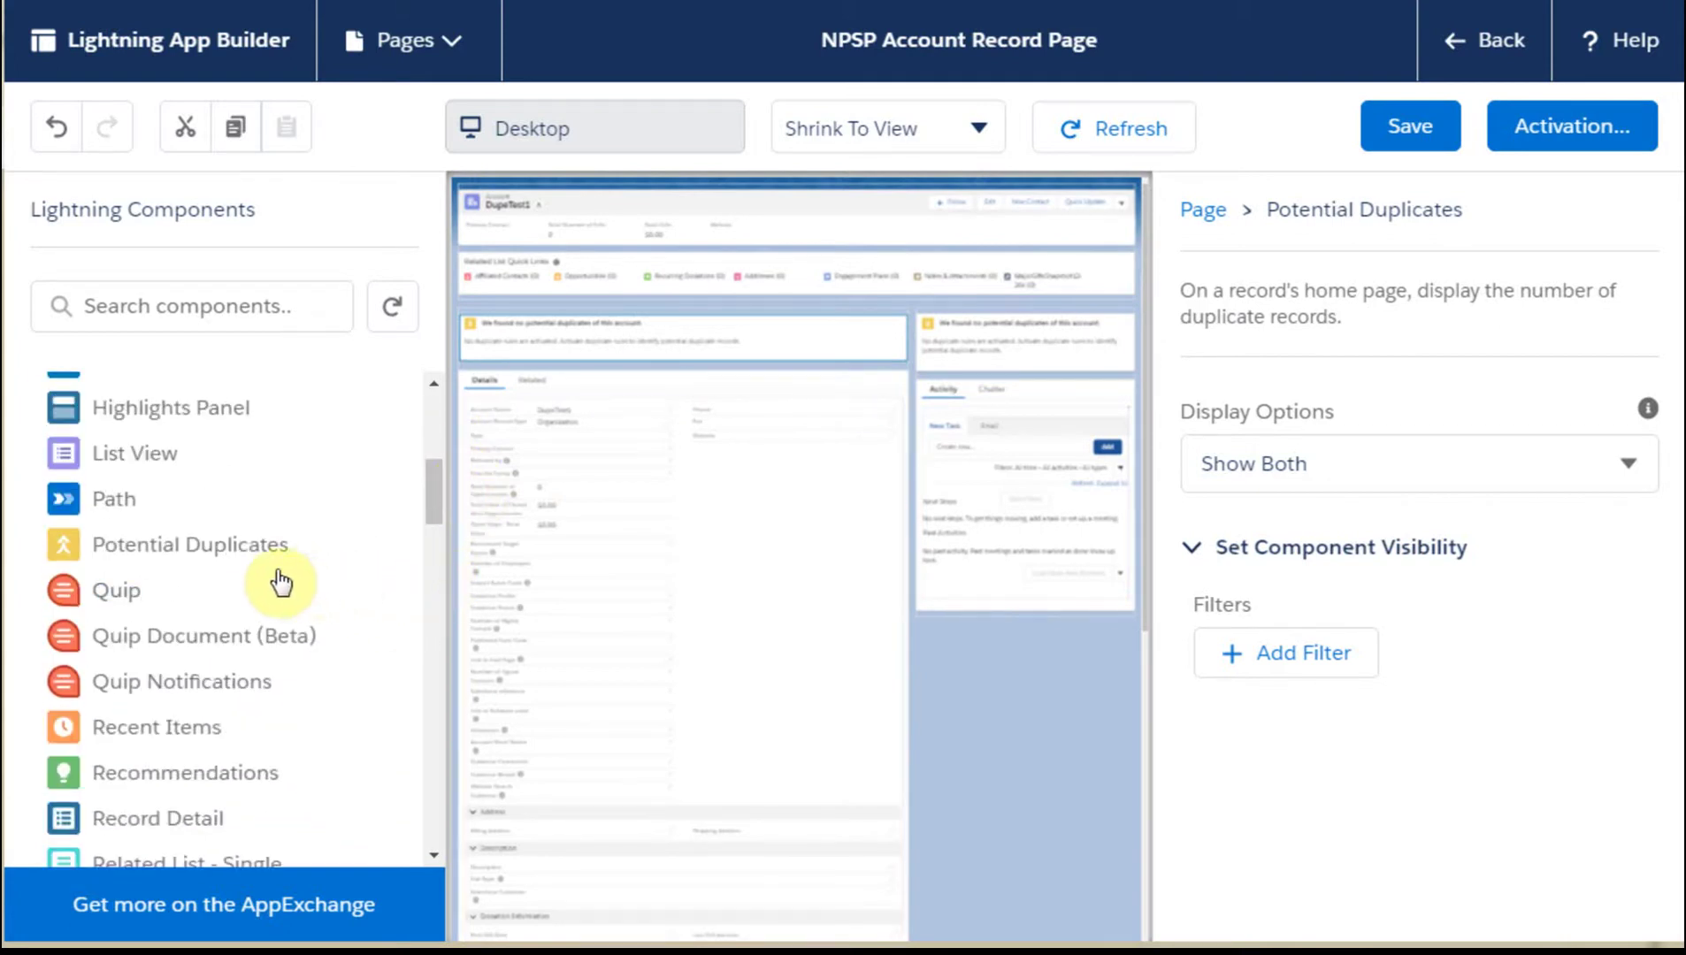
{"action": "left_click", "coordinate": [265, 544]}
{"action": "left_click_drag", "start_coordinate": [274, 558], "coordinate": [963, 328]}
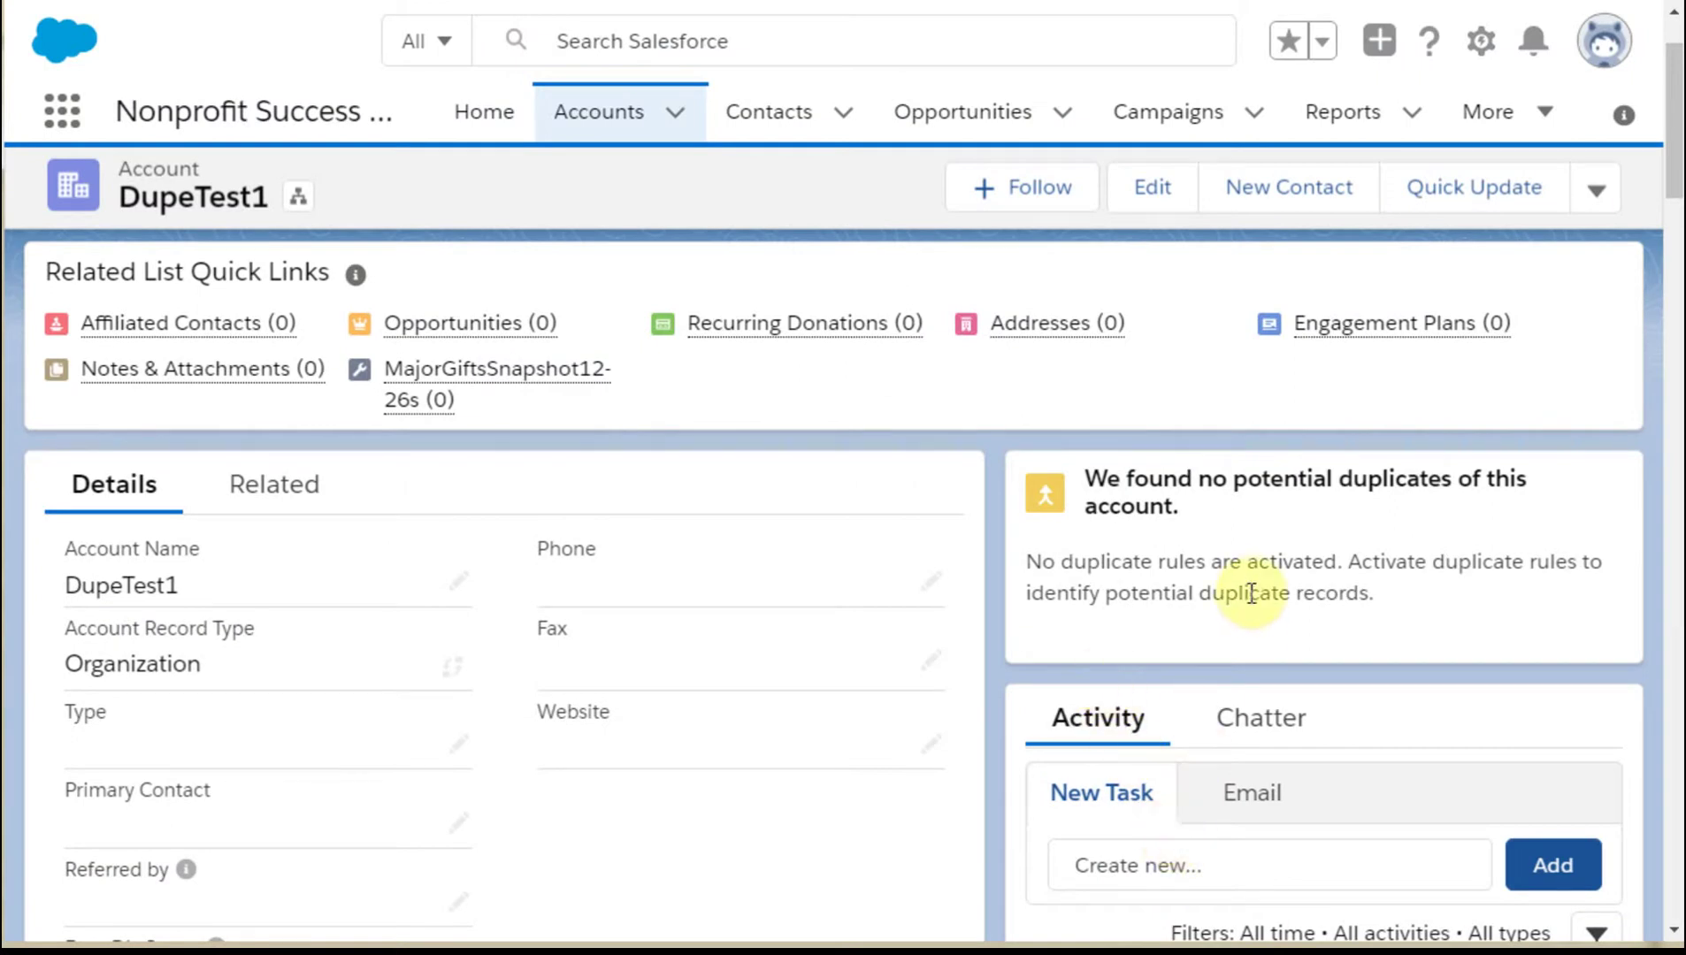
In Setup's Duplicate Rules list, open Account Name - Std Match and activate it.
{"action": "left_click", "coordinate": [1479, 53]}
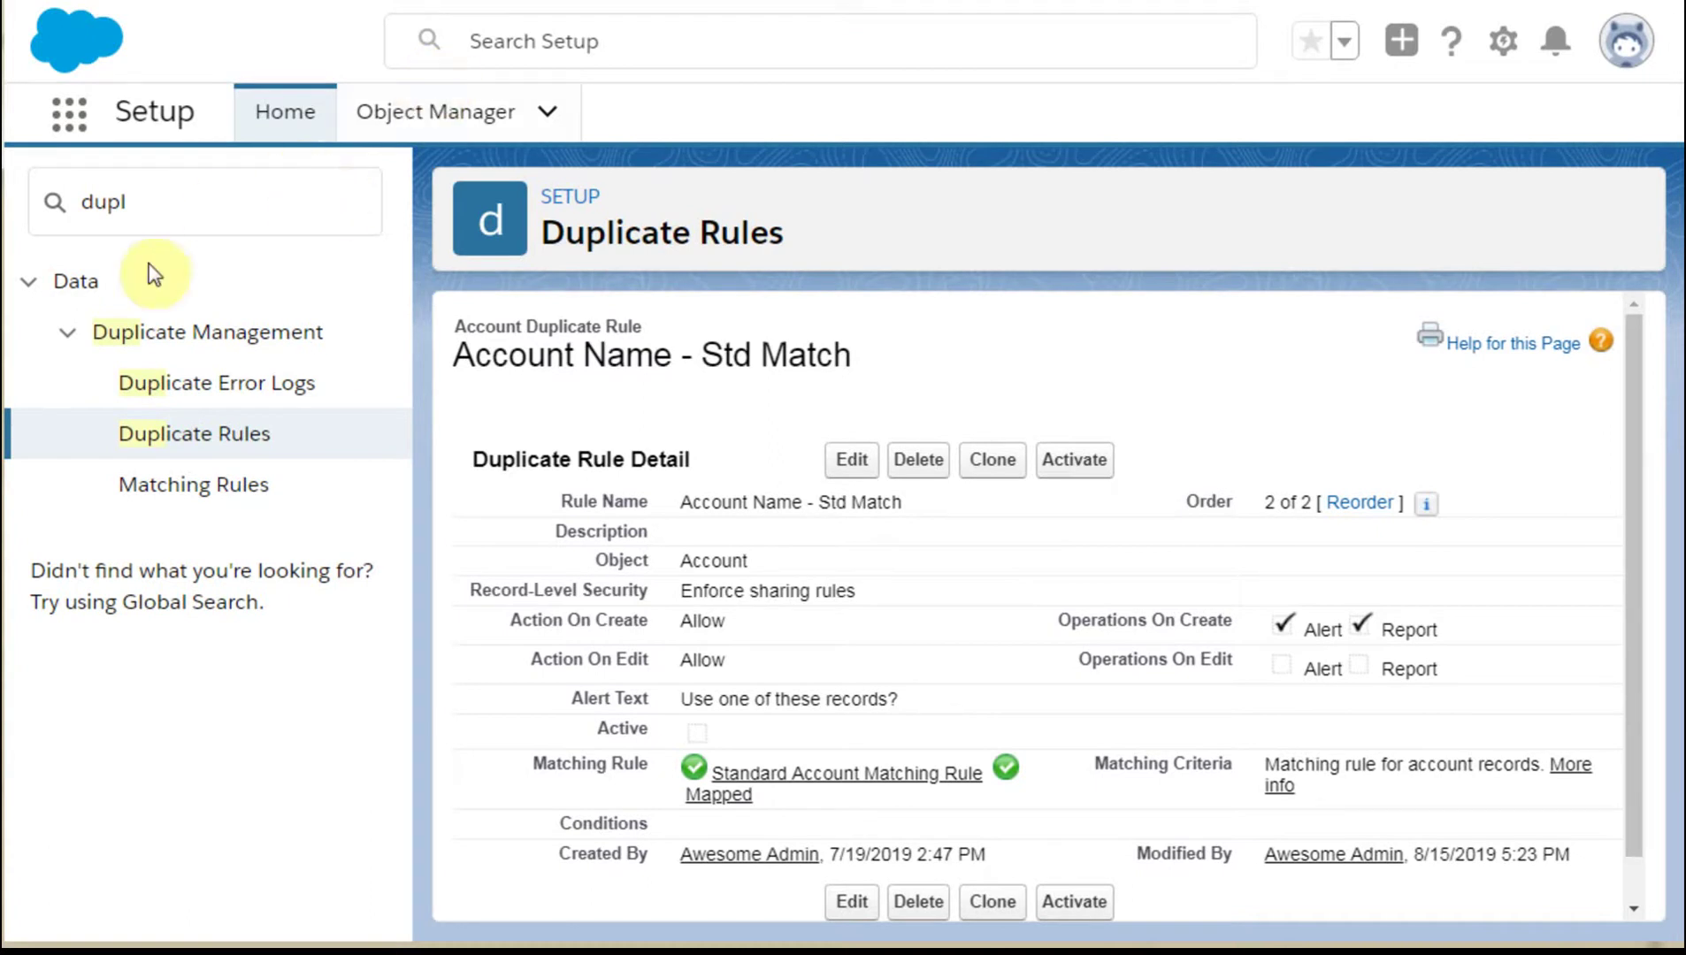
{"action": "left_click", "coordinate": [254, 435]}
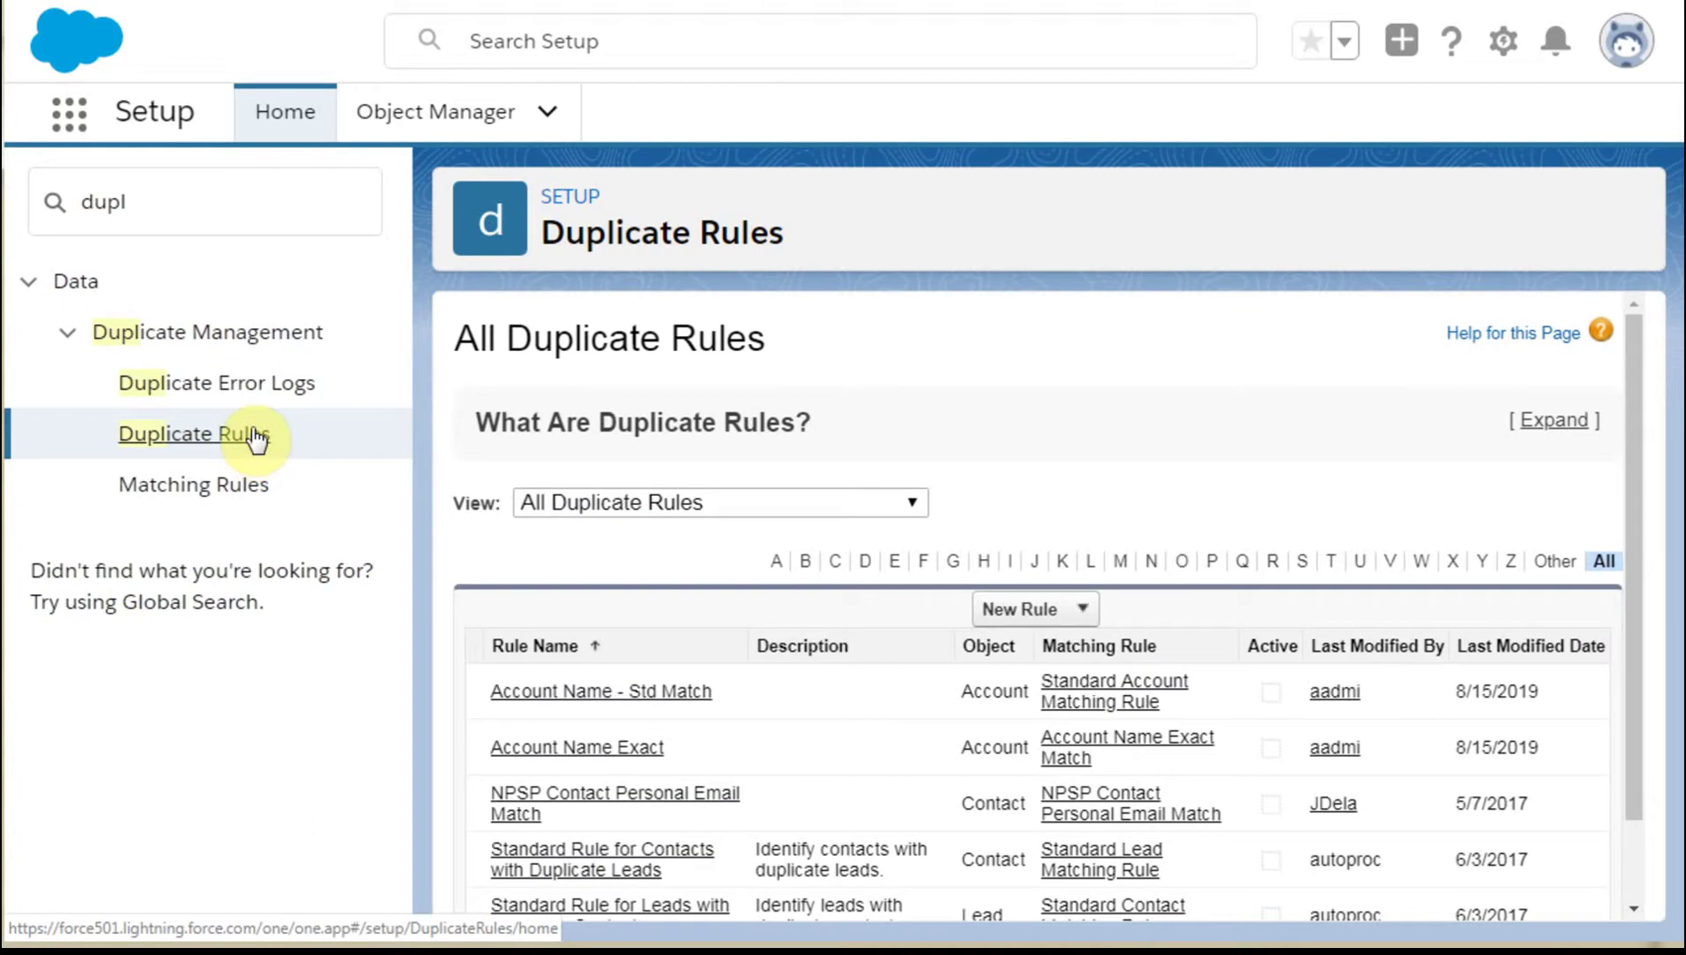
{"action": "scroll", "coordinate": [1014, 456], "scroll_direction": "down", "scroll_amount": 1}
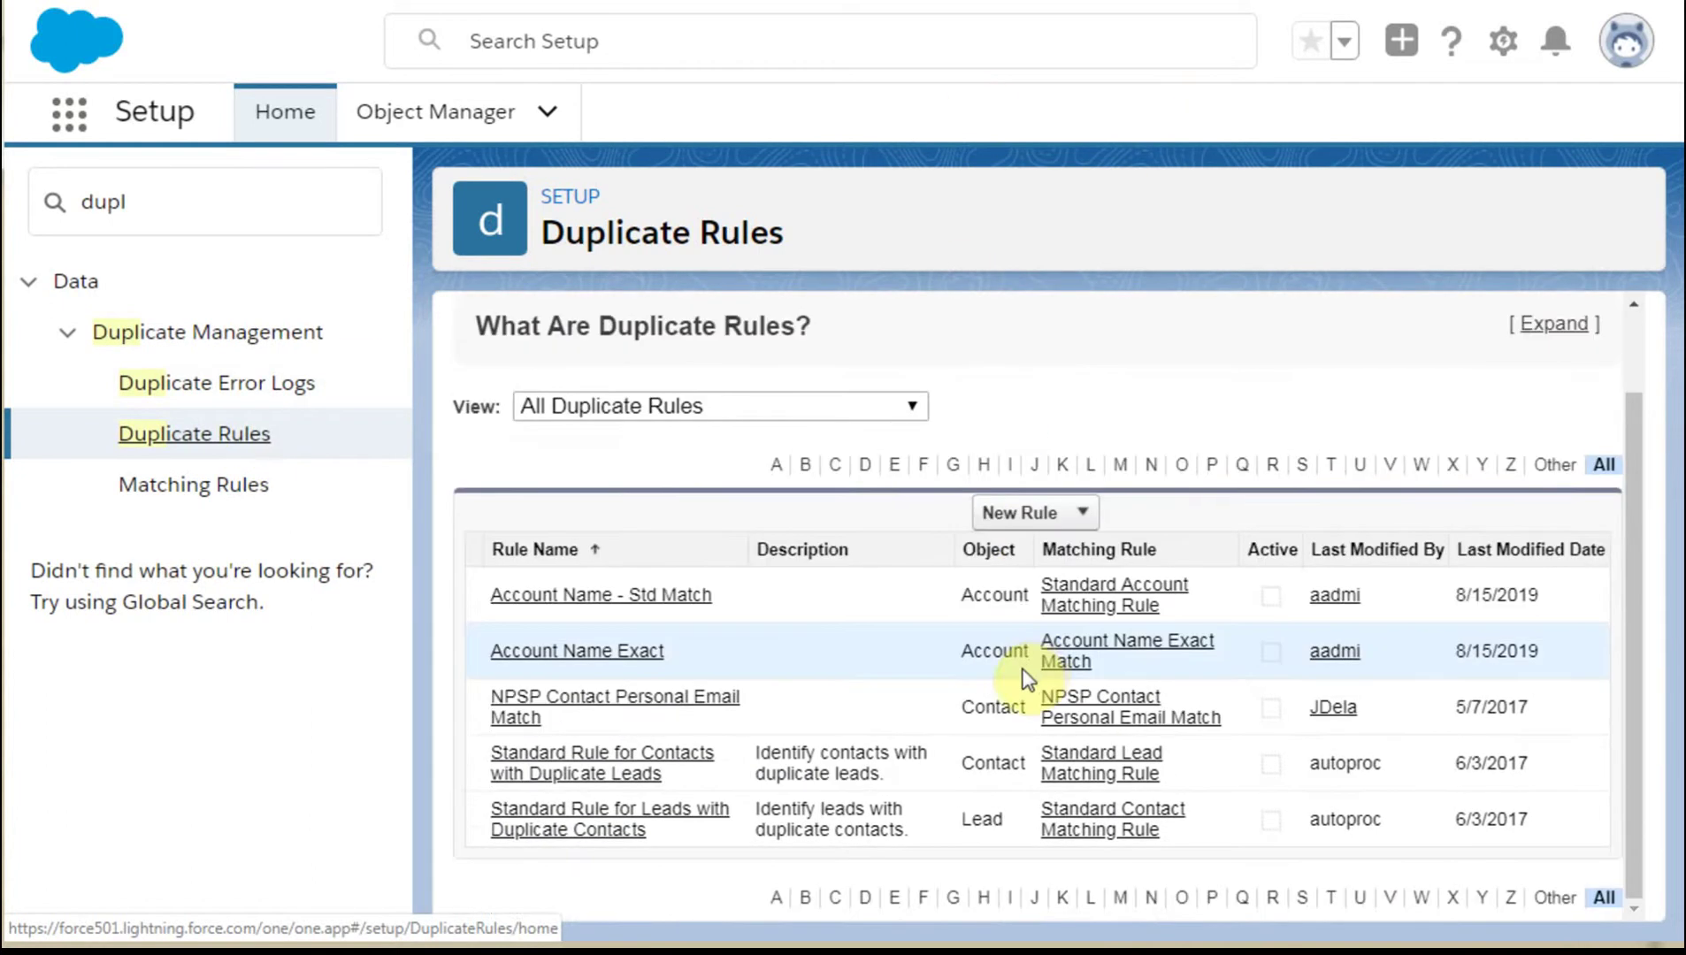
{"action": "scroll", "coordinate": [1174, 677], "scroll_direction": "up", "scroll_amount": 1}
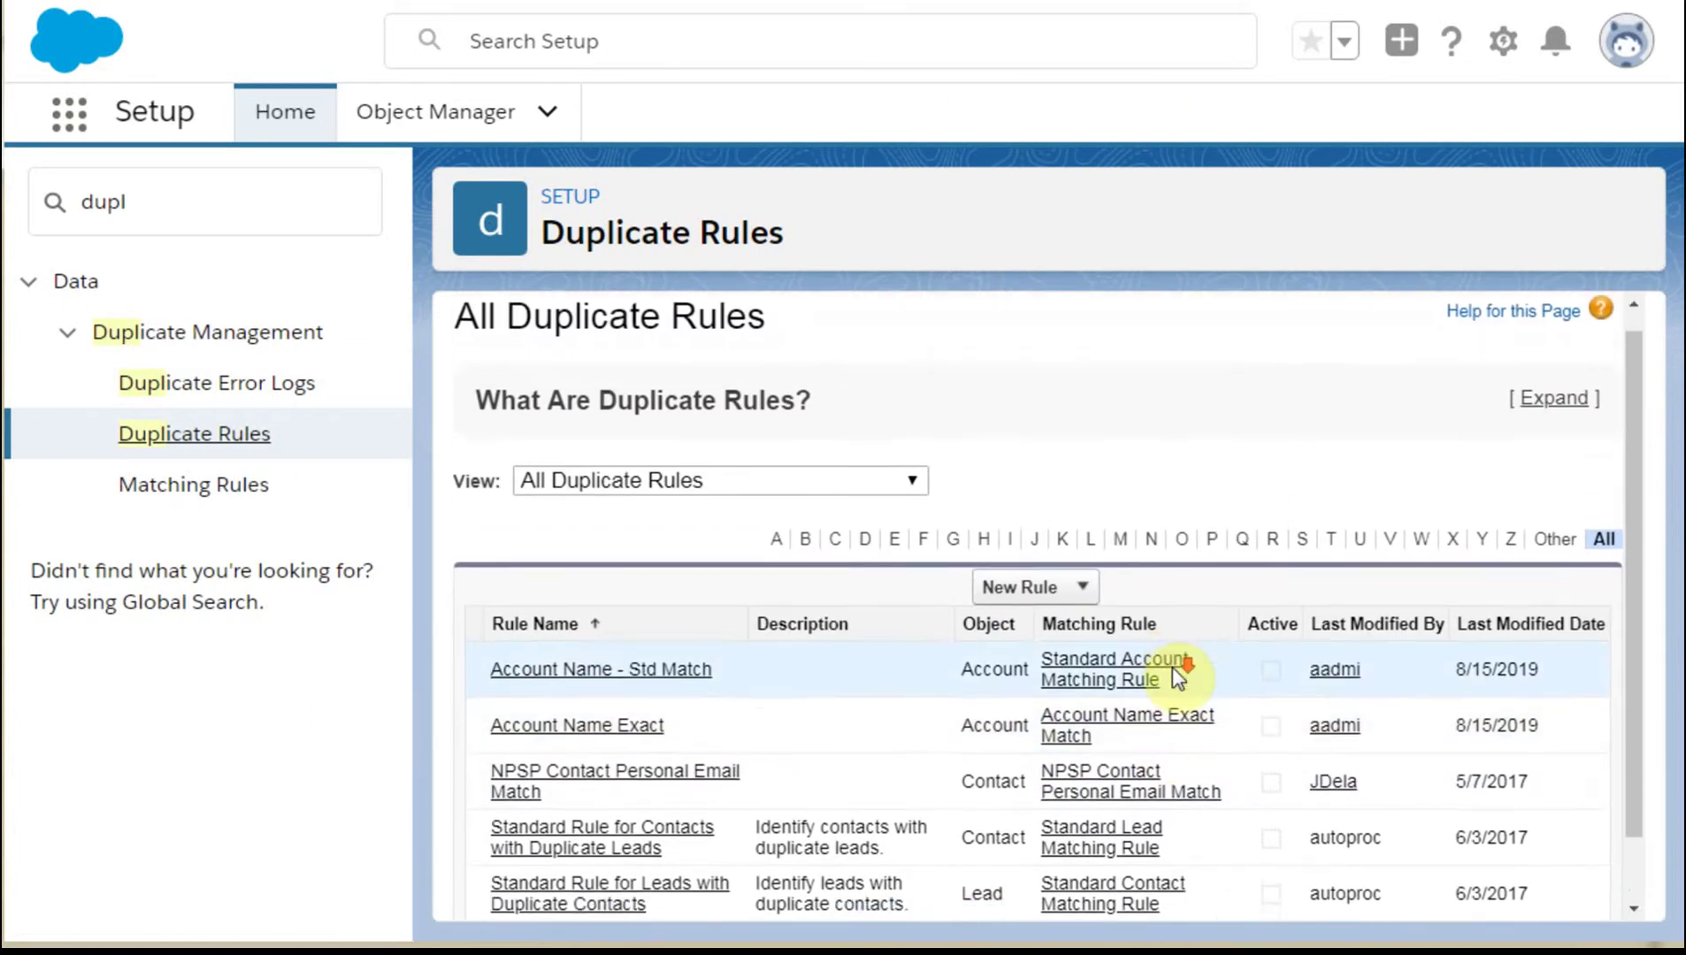
{"action": "scroll", "coordinate": [1172, 666], "scroll_direction": "up", "scroll_amount": 1}
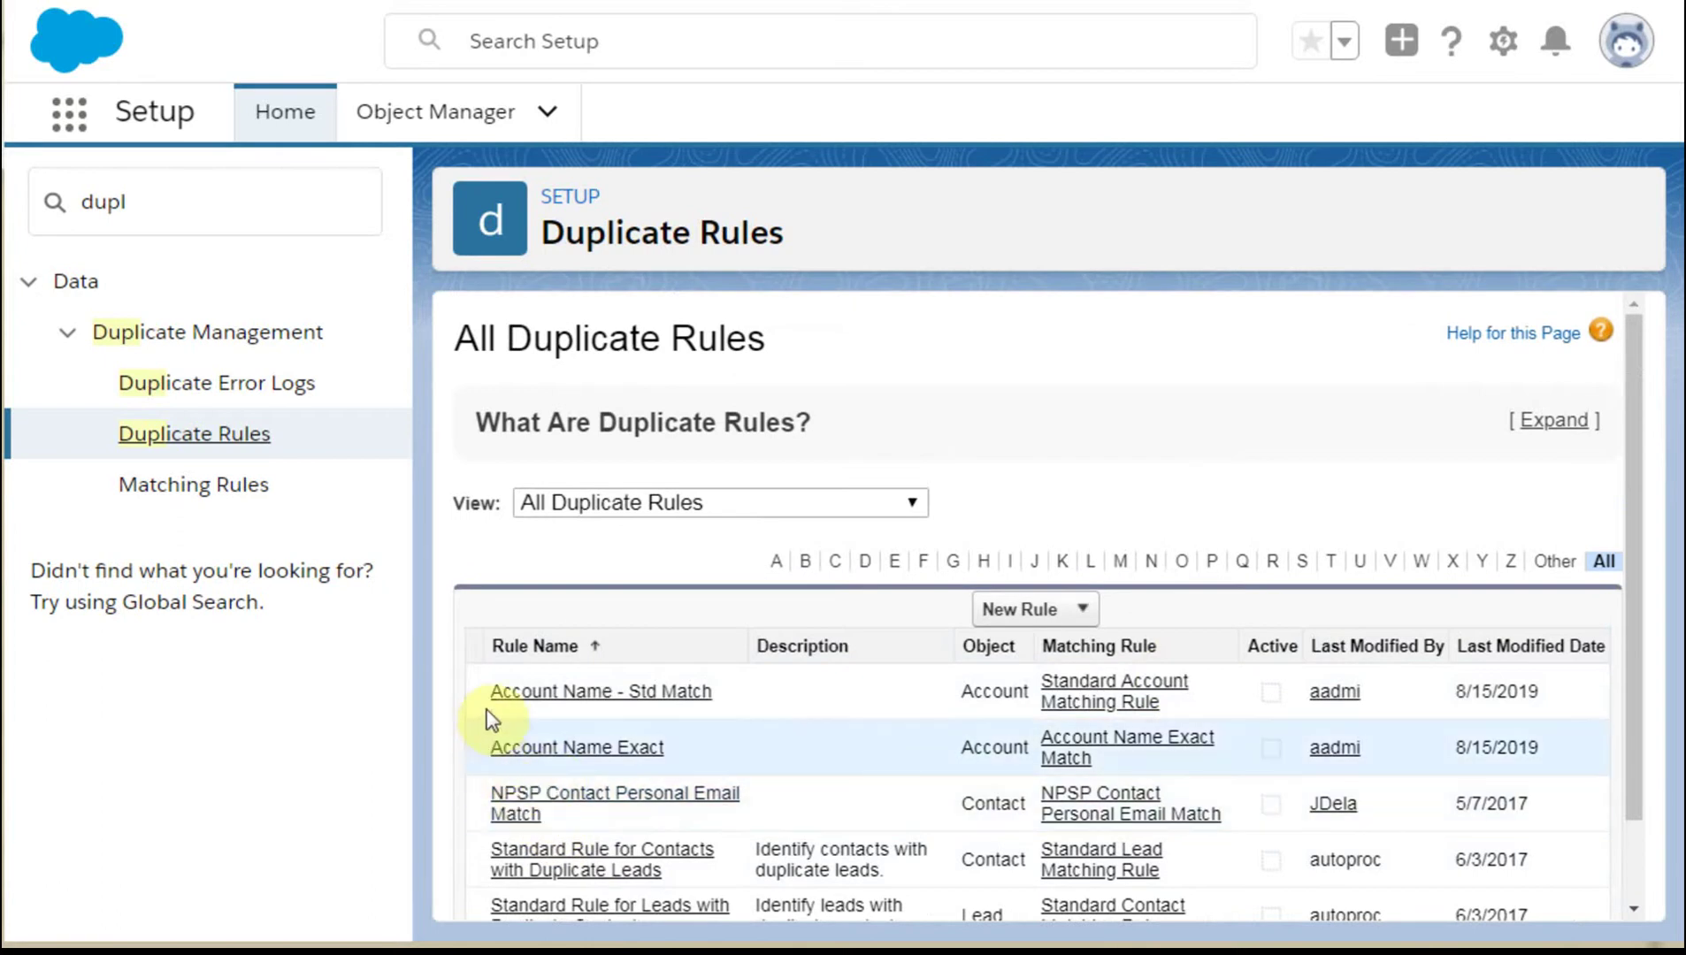
{"action": "left_click", "coordinate": [544, 693]}
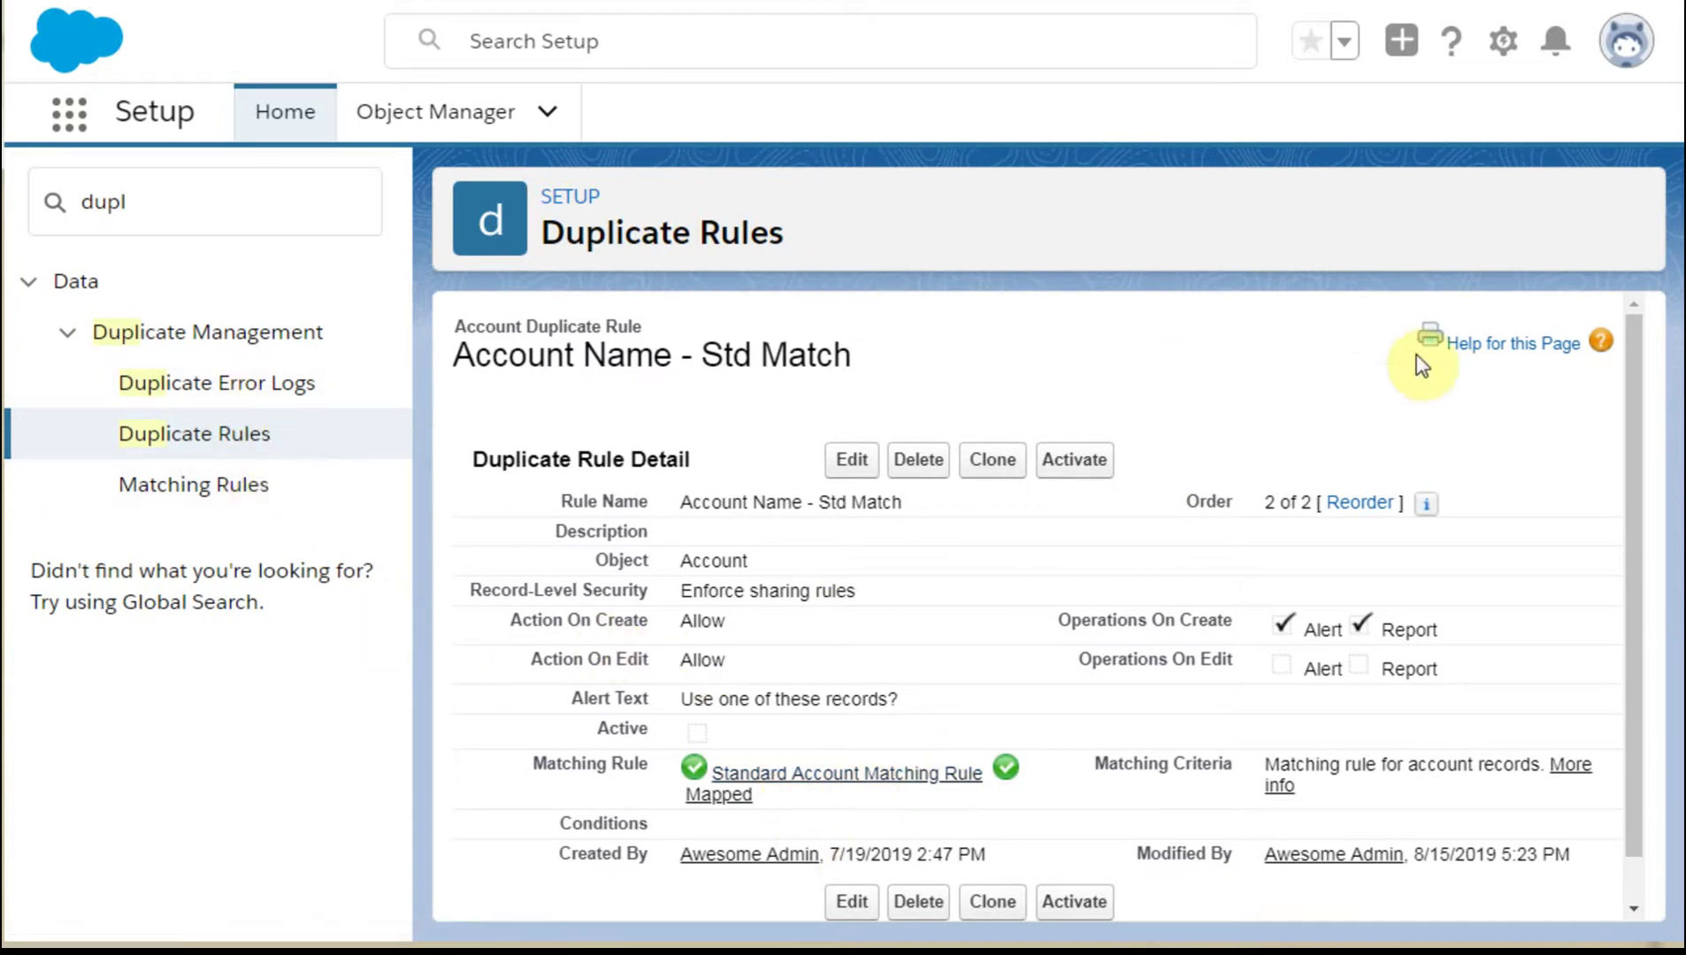
{"action": "left_click", "coordinate": [1072, 458]}
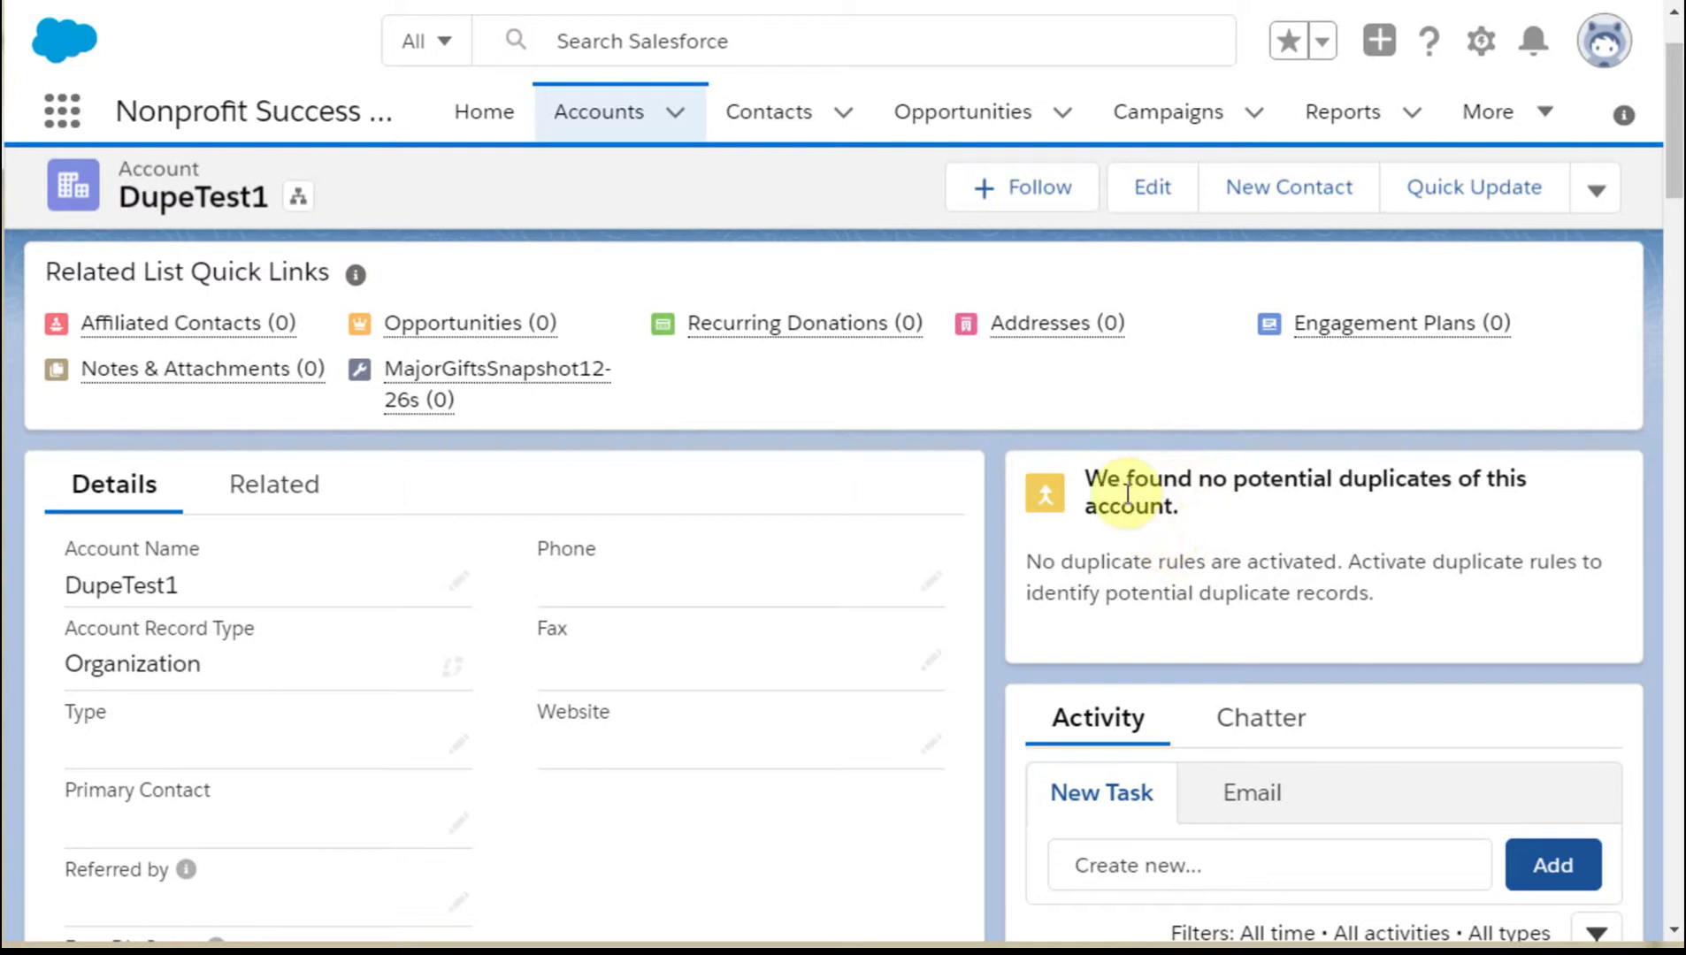
Create and save a new Organization account named DupeTest1 from the Accounts menu.
{"action": "left_click", "coordinate": [677, 115]}
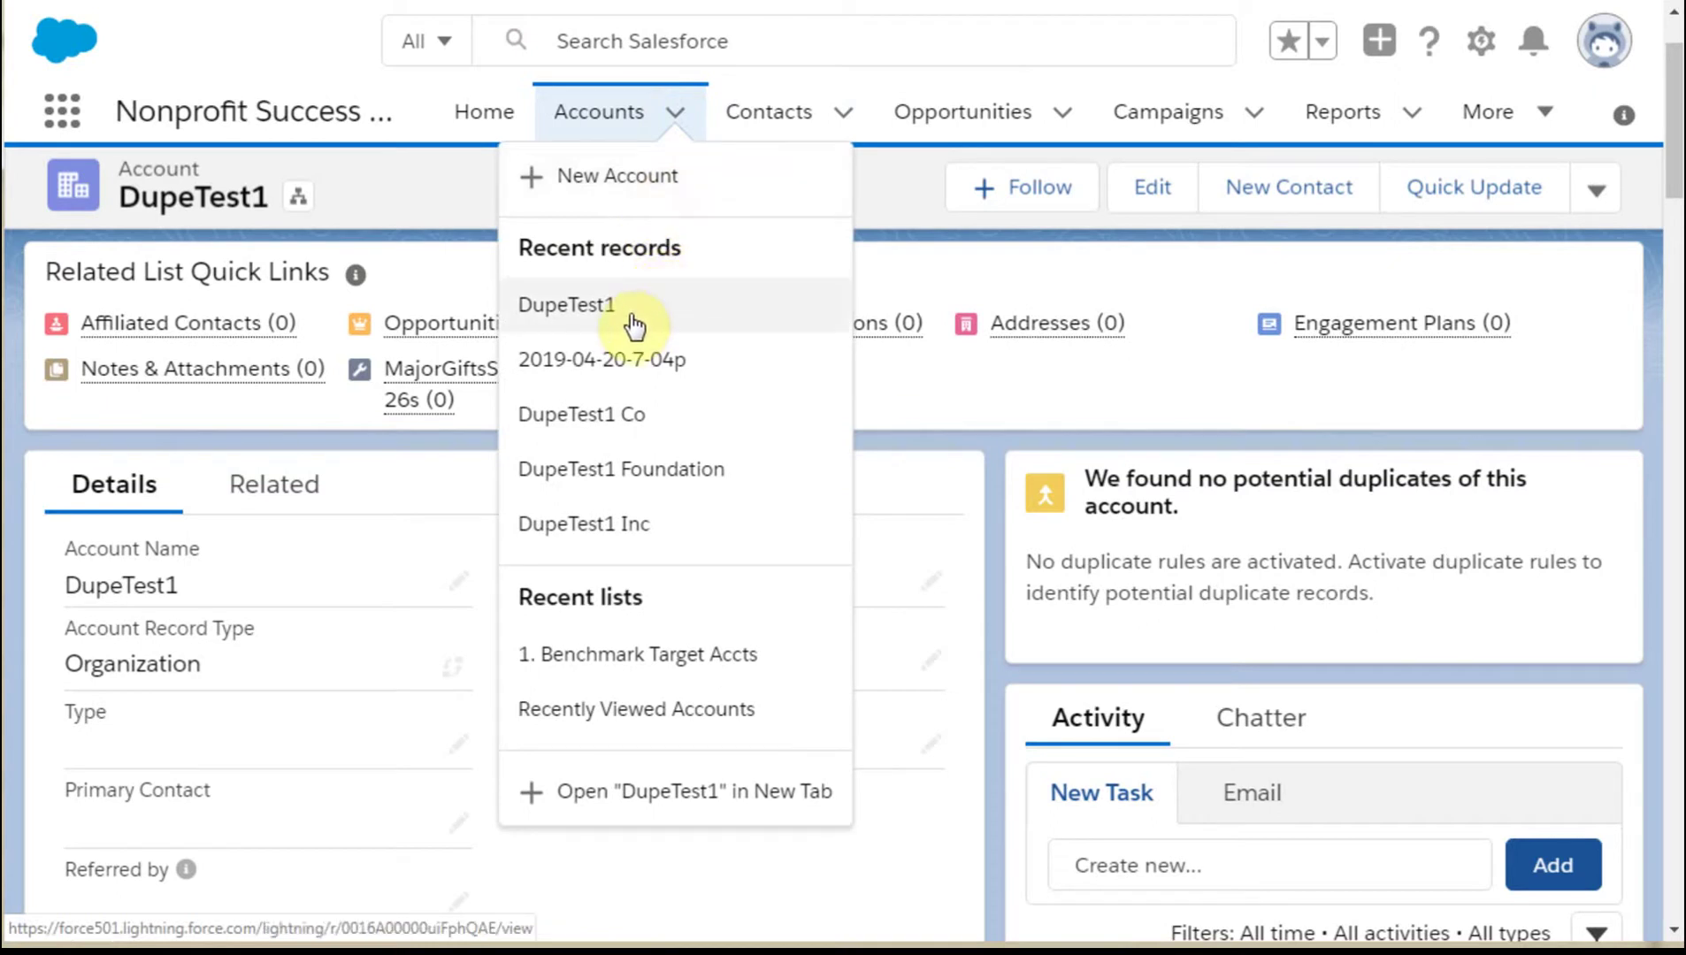
{"action": "left_click", "coordinate": [641, 182]}
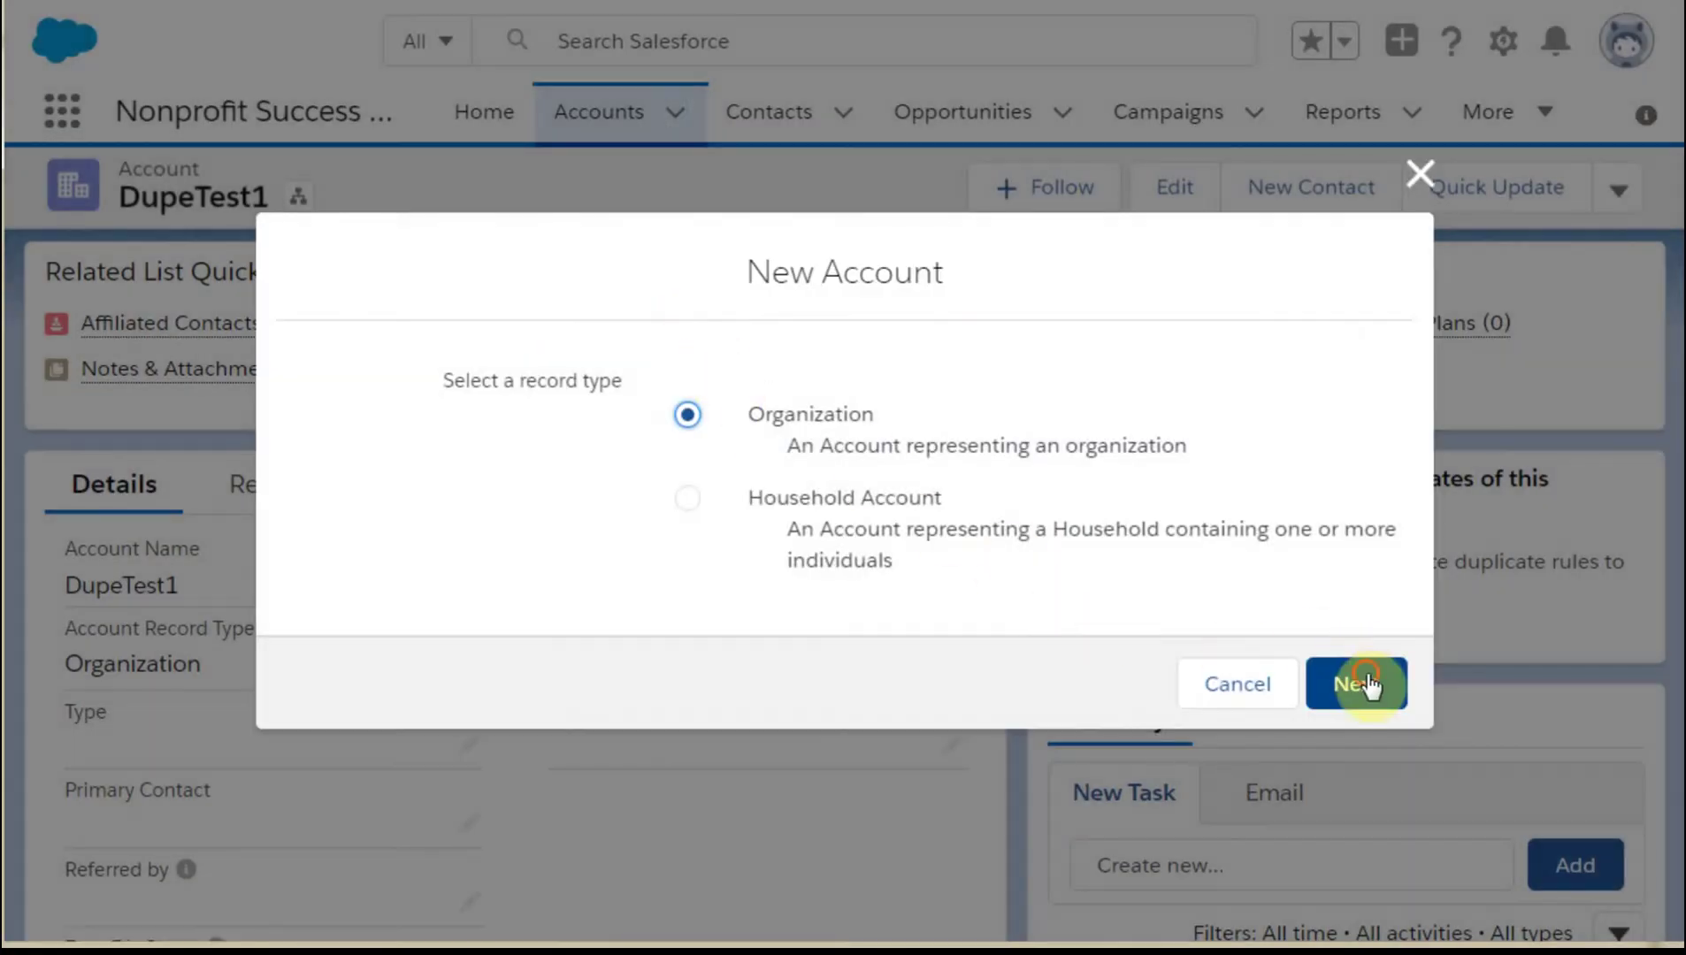
{"action": "left_click", "coordinate": [1362, 684]}
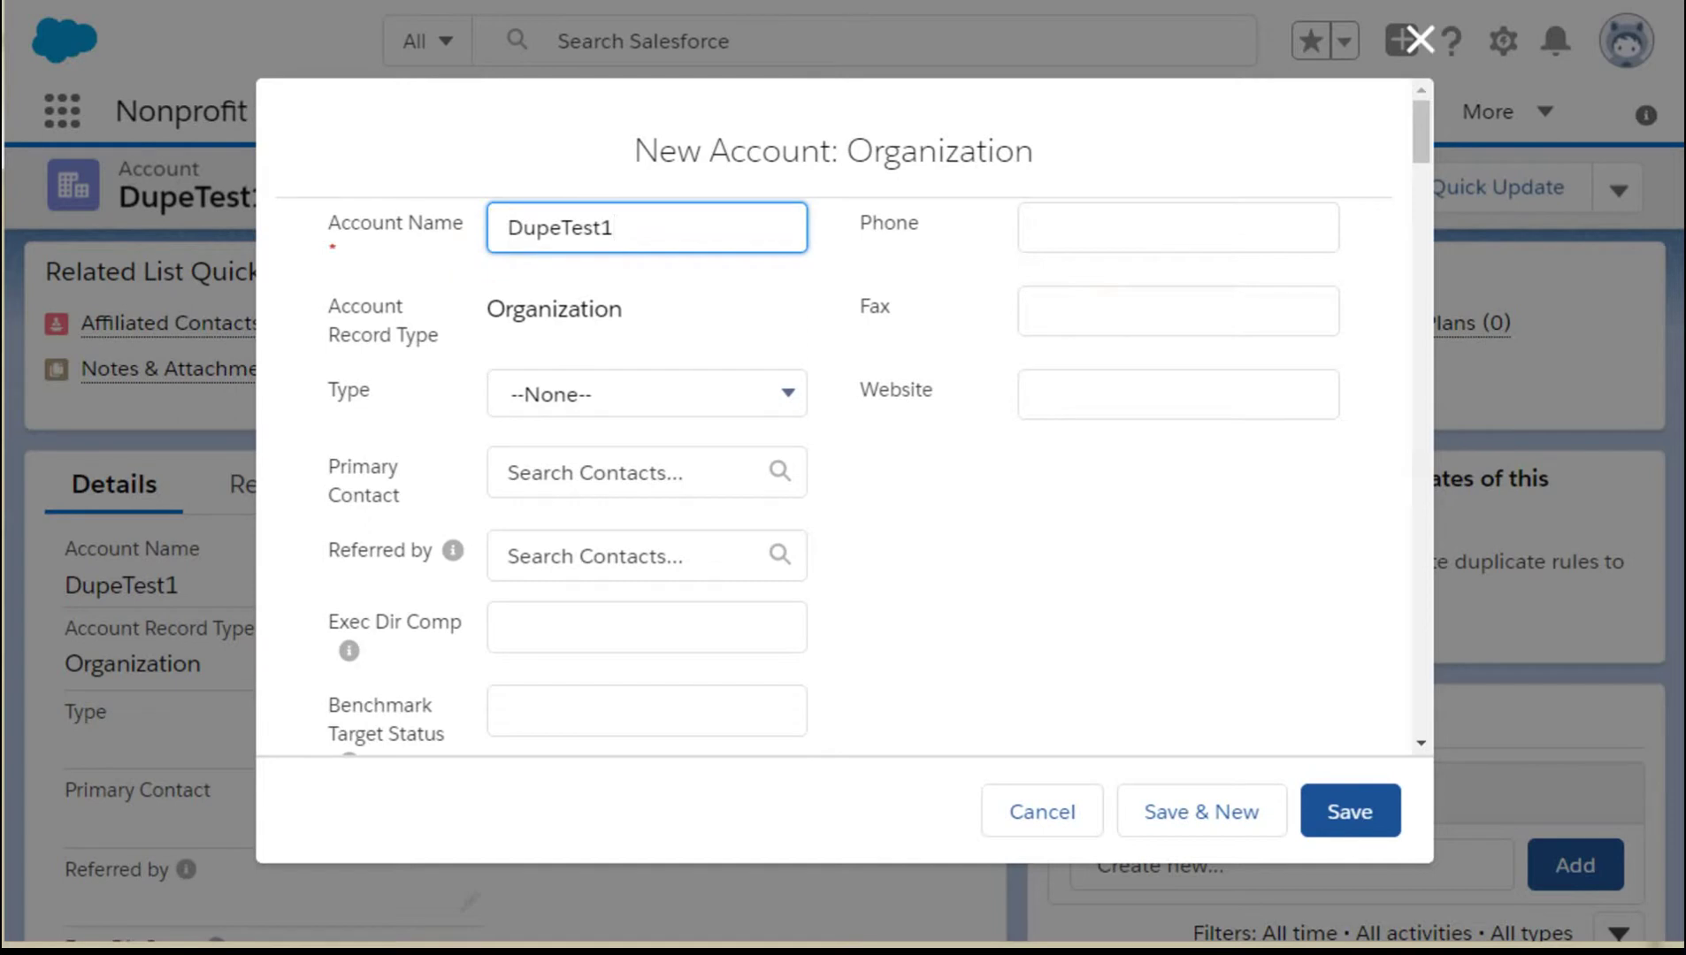
{"action": "left_click", "coordinate": [1344, 803]}
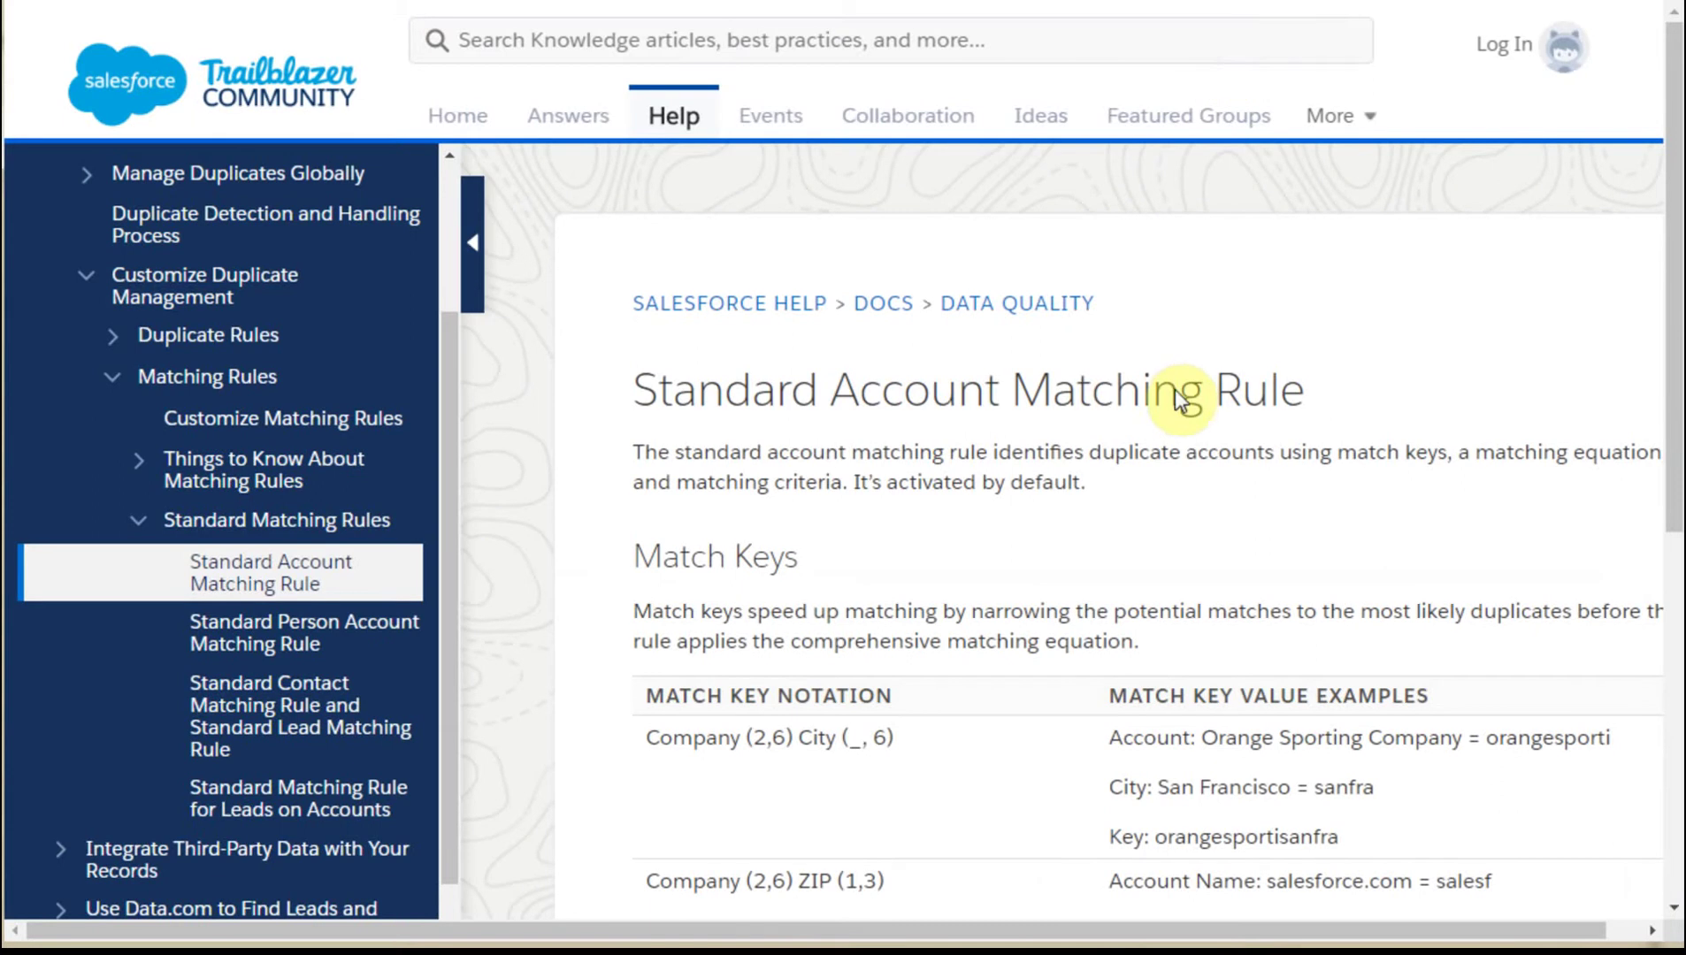
Scroll the Setup sidebar to Duplicate Management and open Matching Rules.
{"action": "scroll", "coordinate": [1176, 394], "scroll_direction": "down", "scroll_amount": 10}
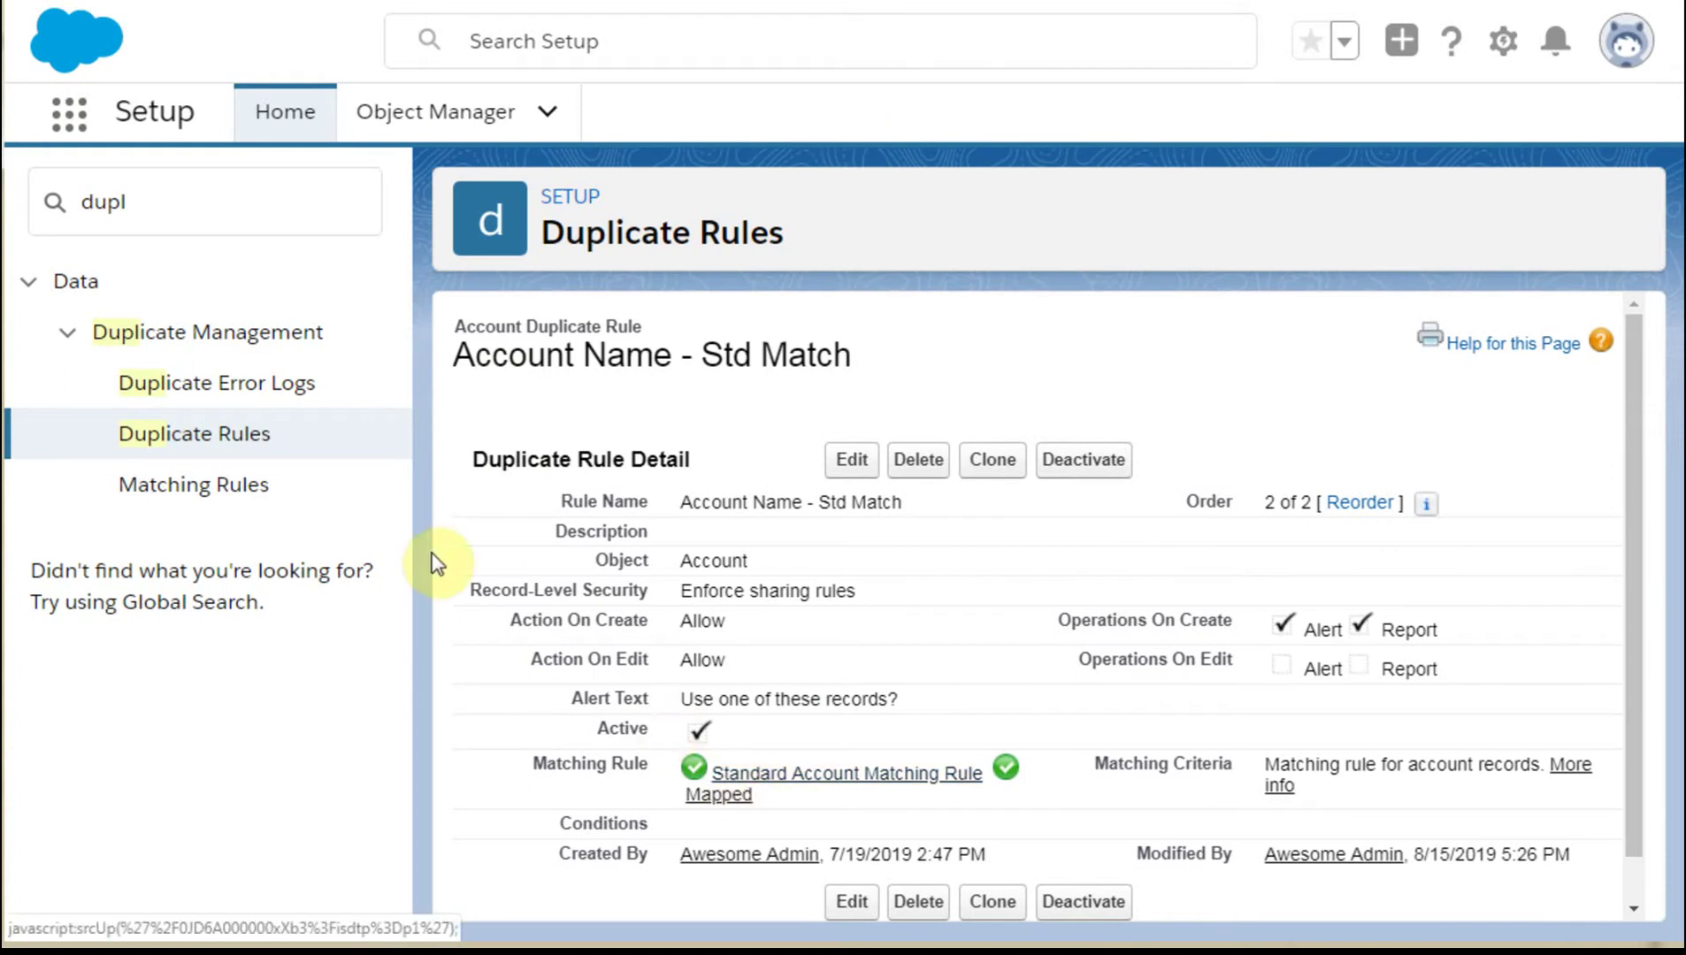
{"action": "left_click", "coordinate": [228, 492]}
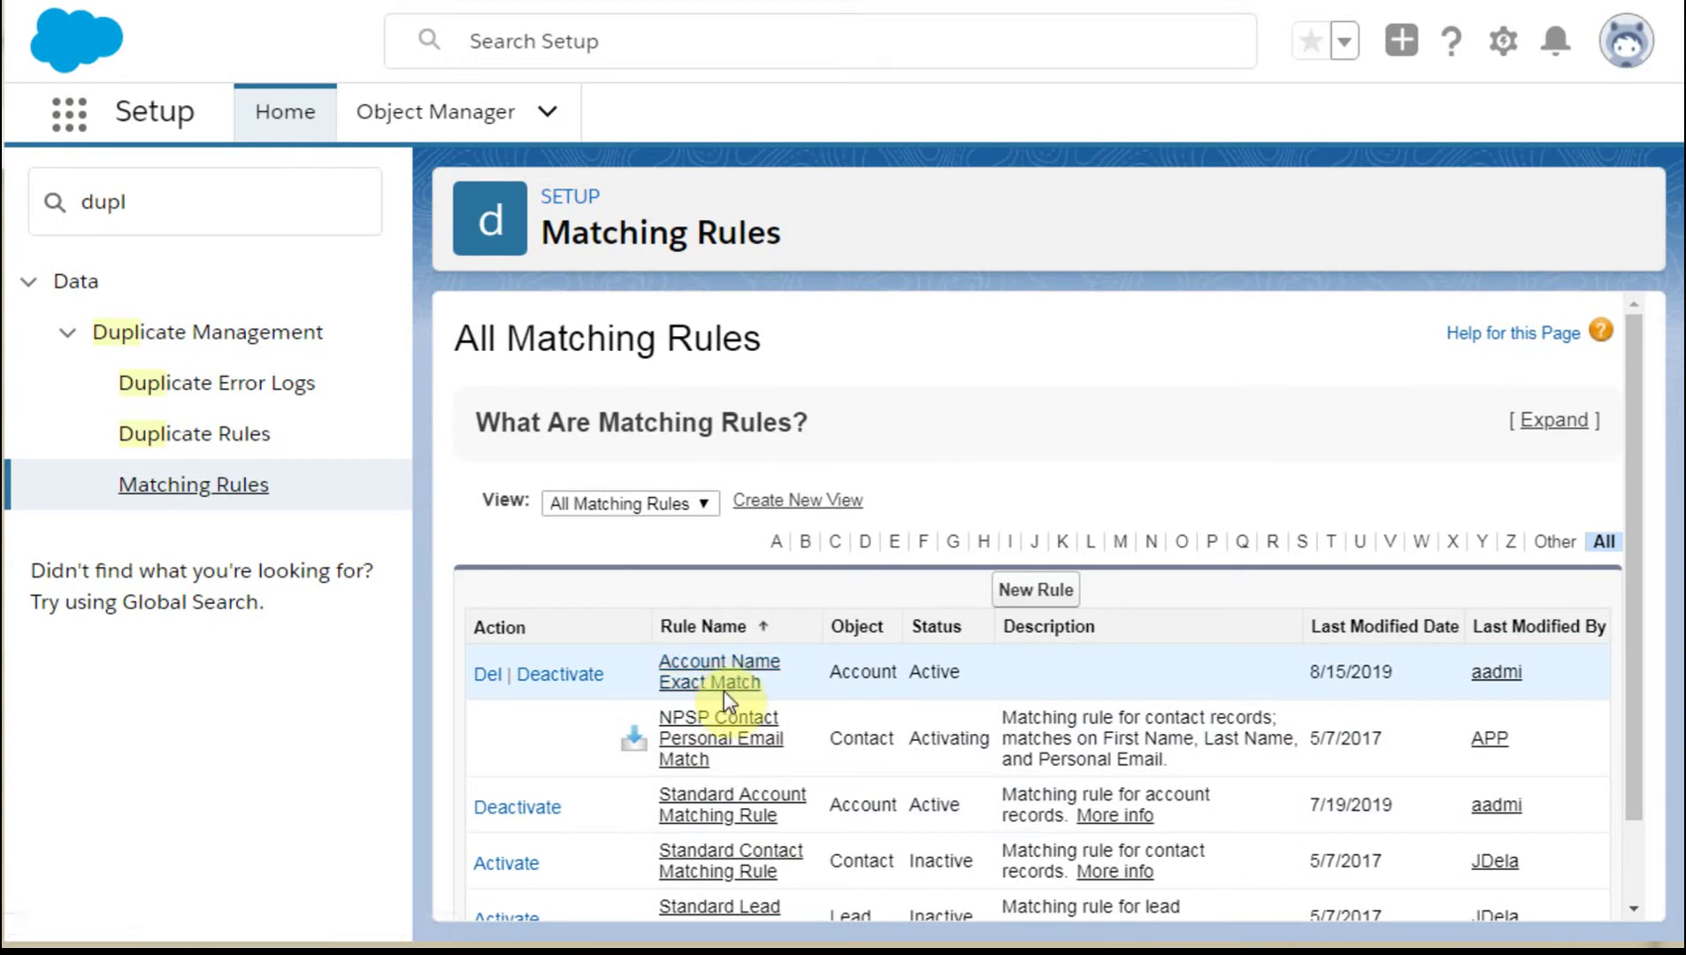
Return to Duplicate Rules, open the Account Name Exact rule and activate it.
{"action": "left_click", "coordinate": [212, 453]}
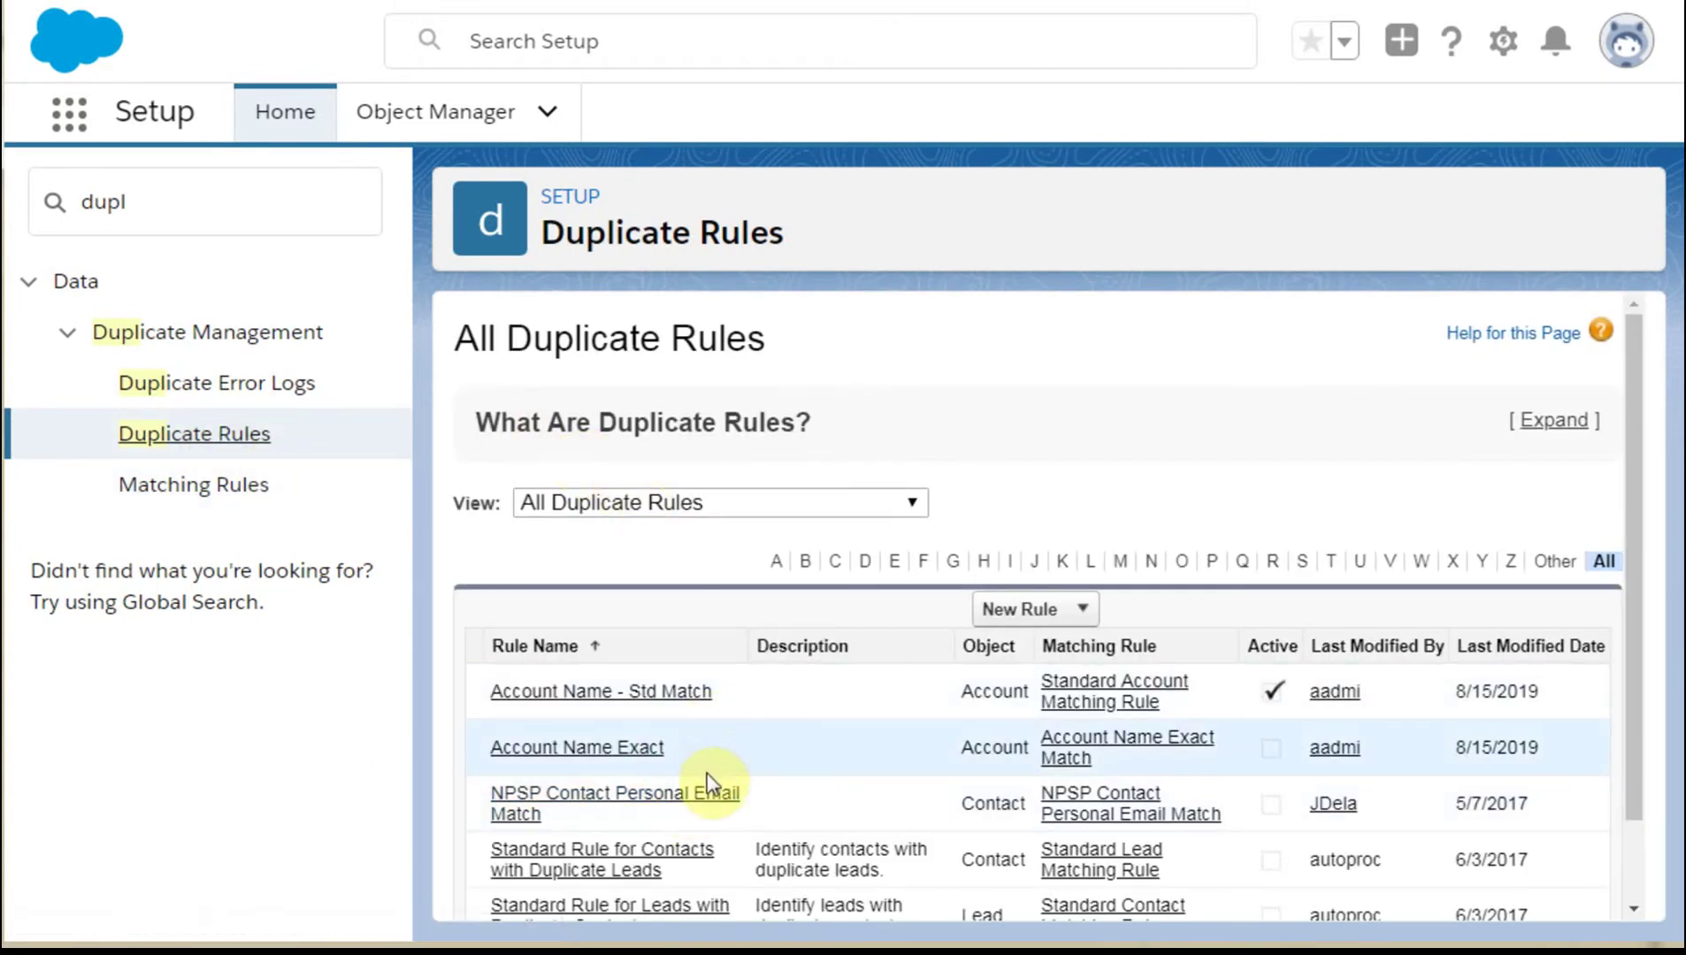
{"action": "left_click", "coordinate": [570, 749]}
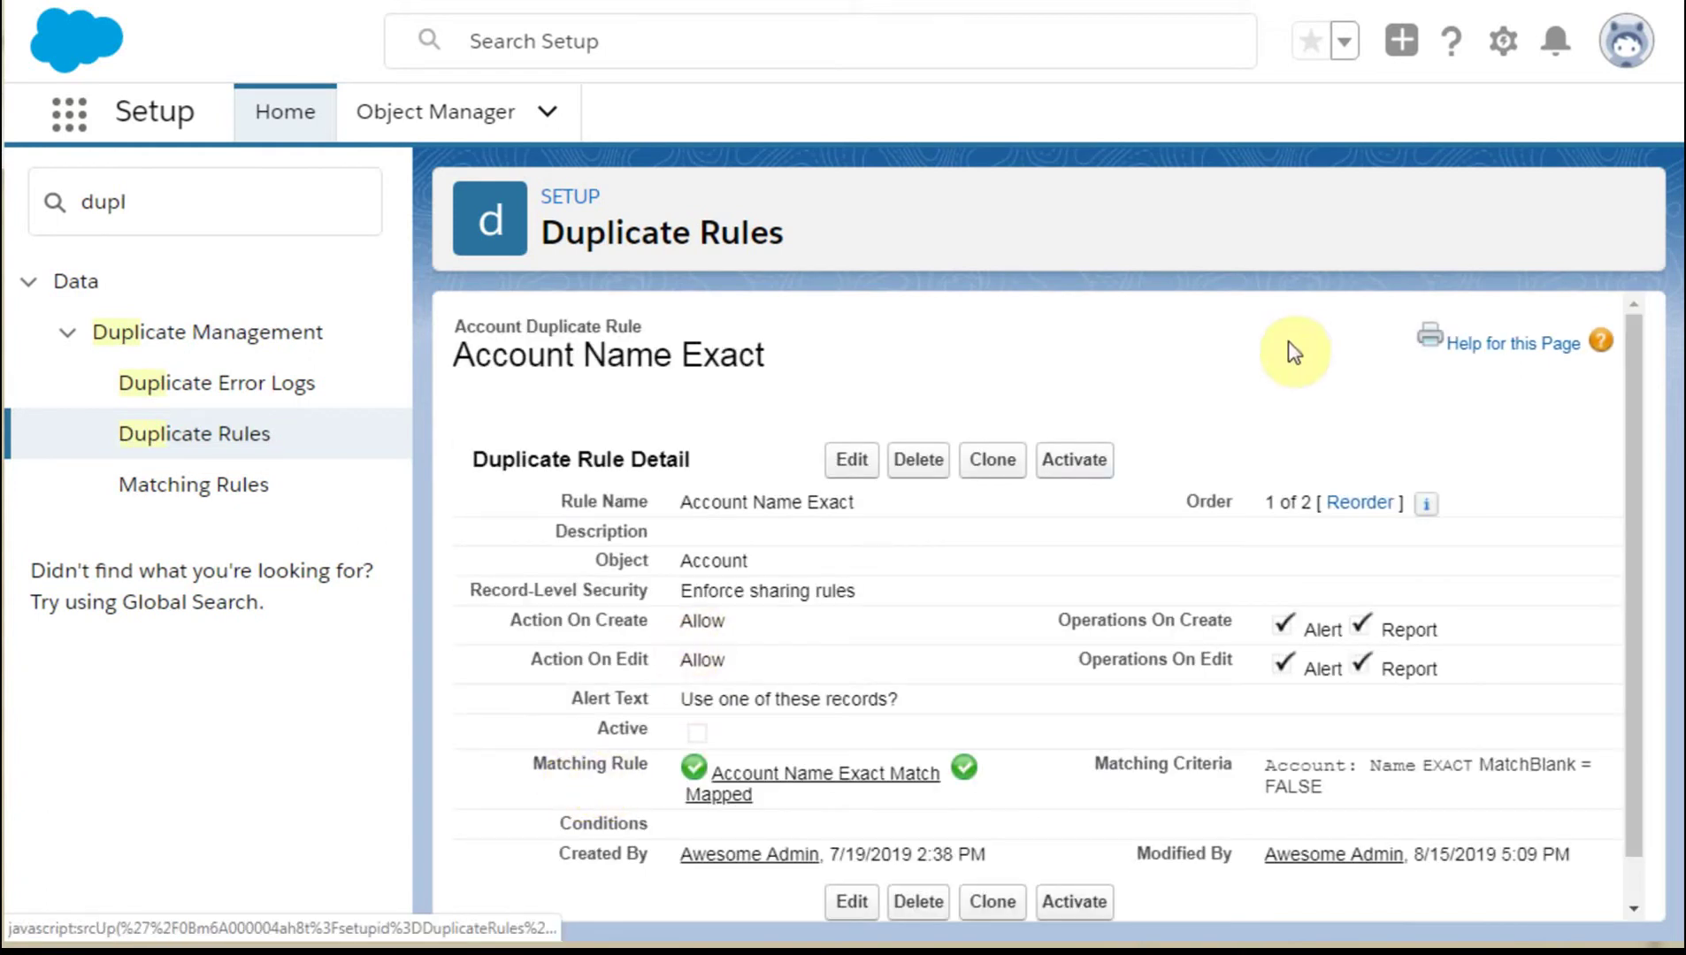
{"action": "left_click", "coordinate": [1074, 460]}
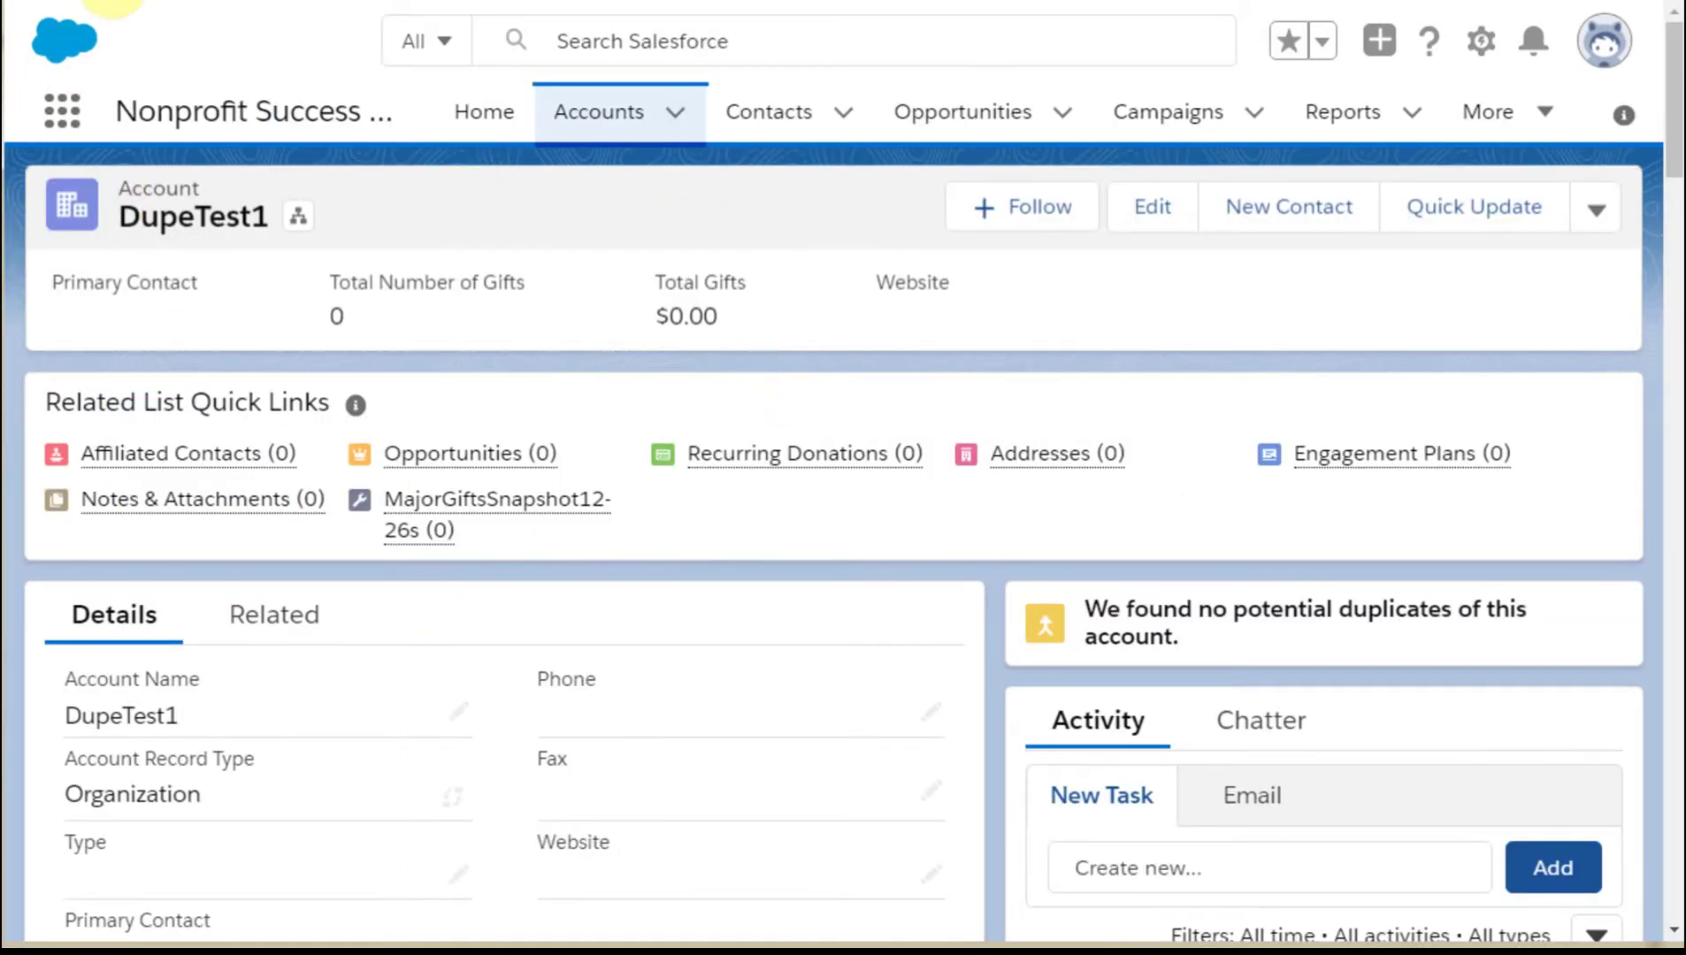
Reload DupeTest1, view its potential duplicates, and select the second DupeTest1 to merge.
{"action": "key", "text": "F5"}
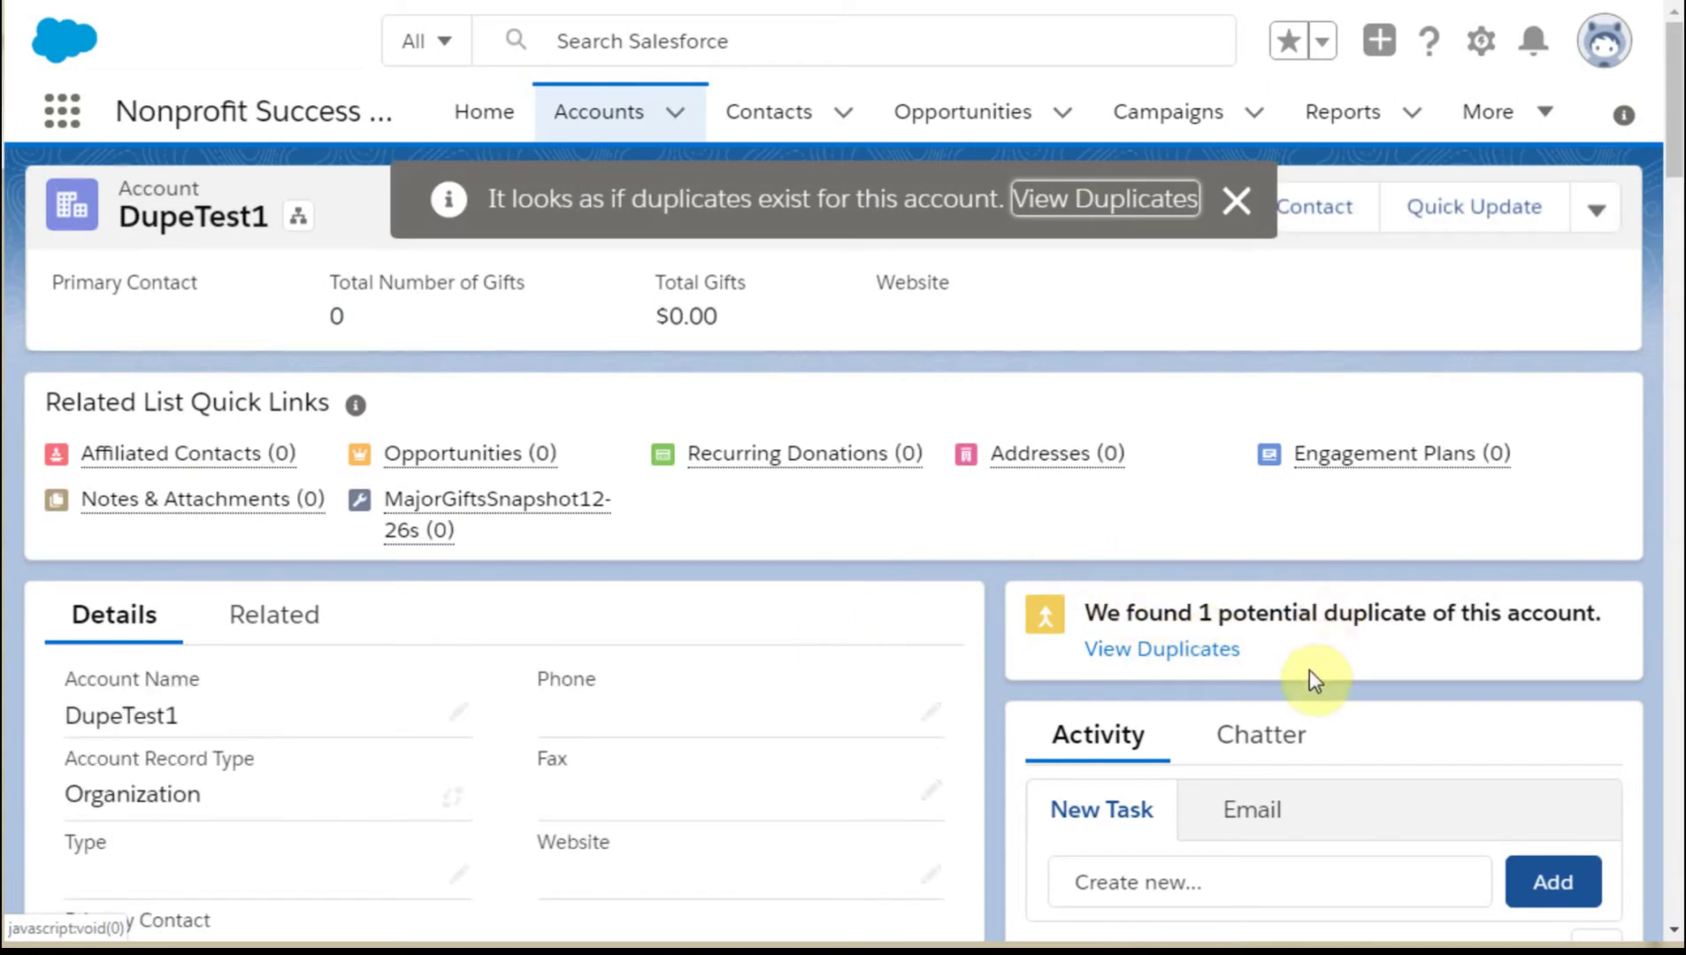
{"action": "left_click", "coordinate": [1190, 652]}
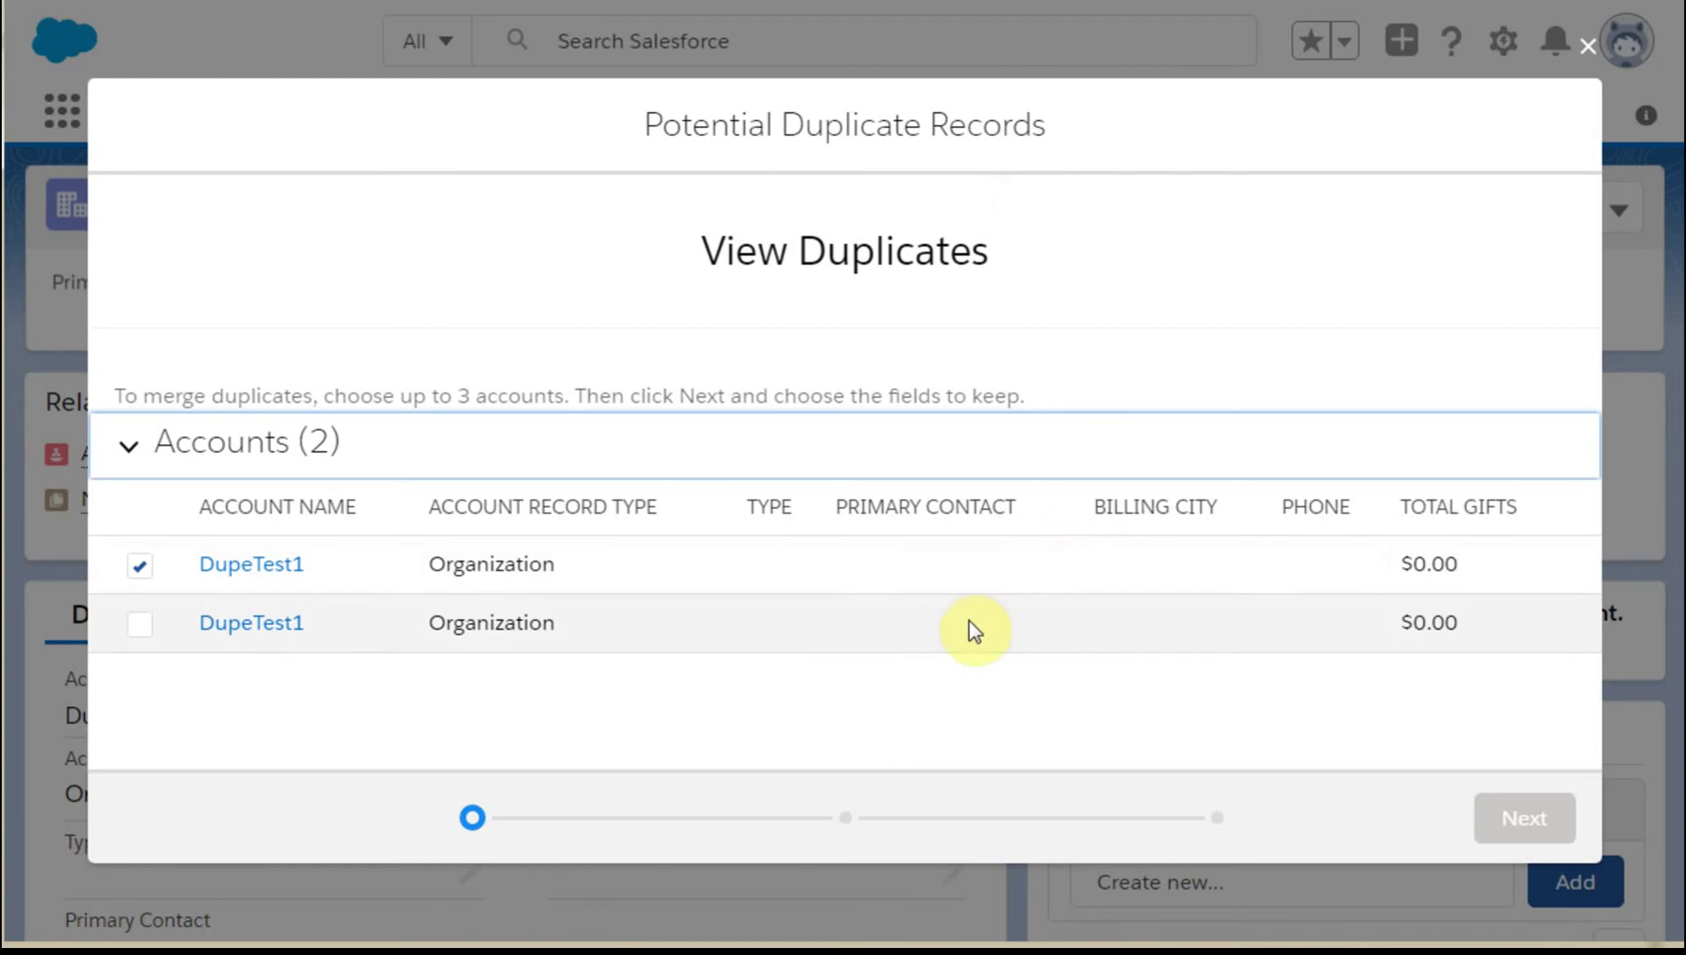
{"action": "left_click", "coordinate": [143, 638]}
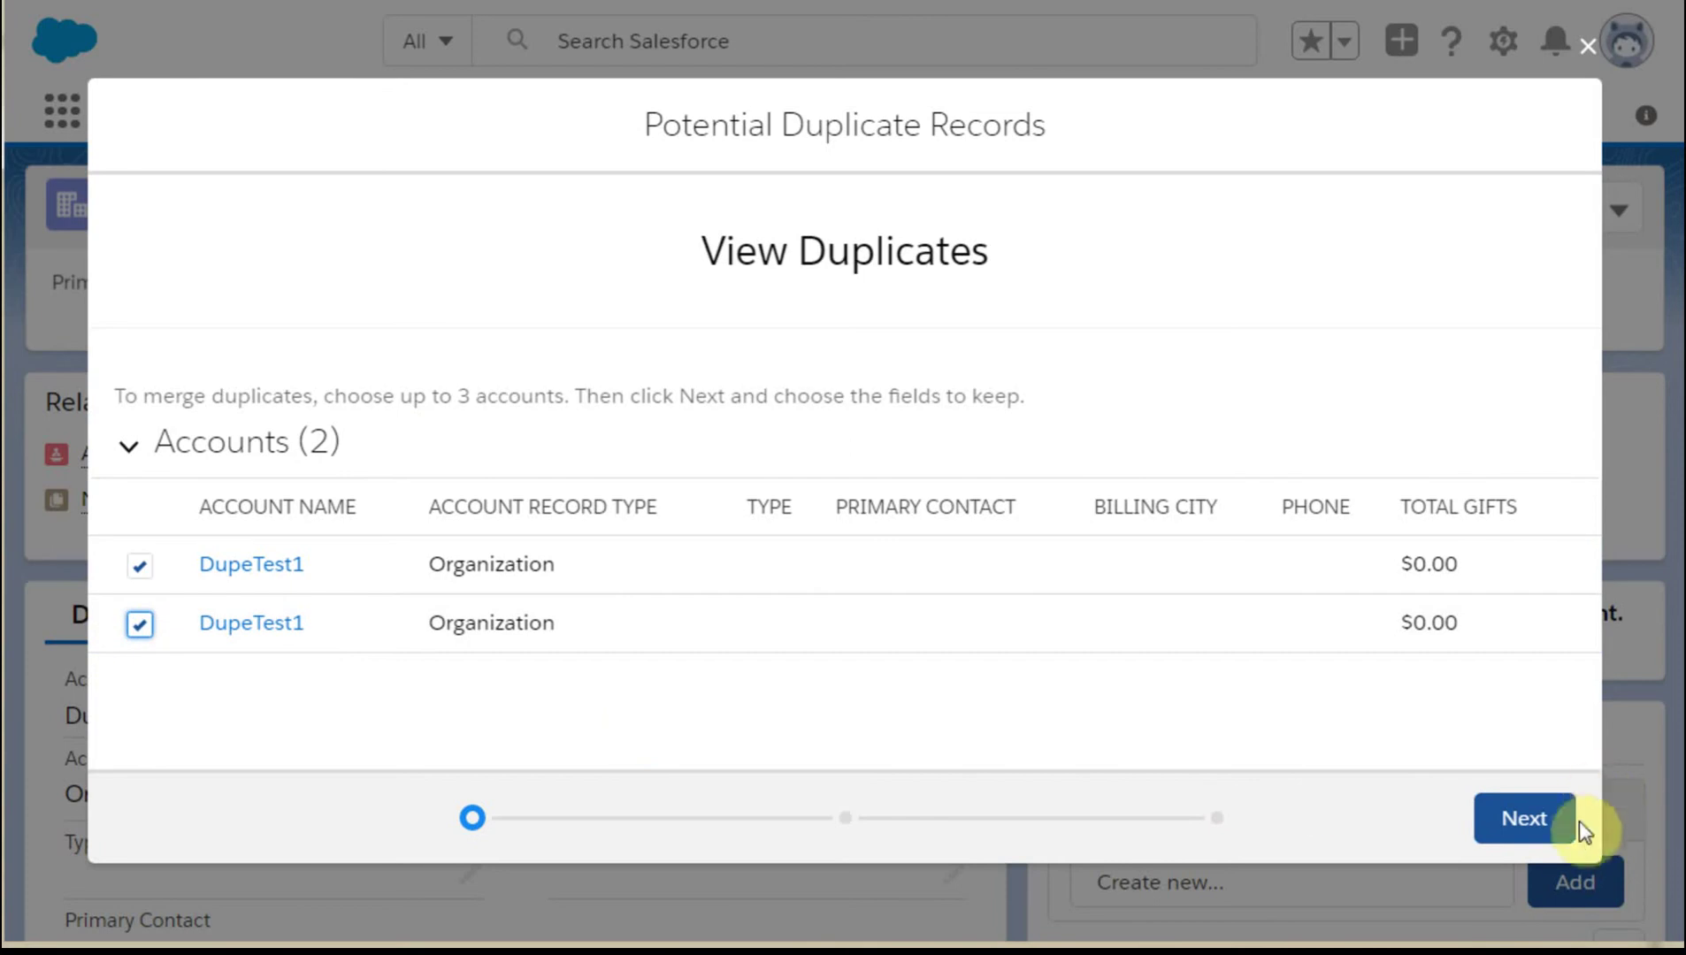
Compare the two DupeTest1 accounts, make the second the master, and proceed to confirmation.
{"action": "left_click", "coordinate": [1556, 821]}
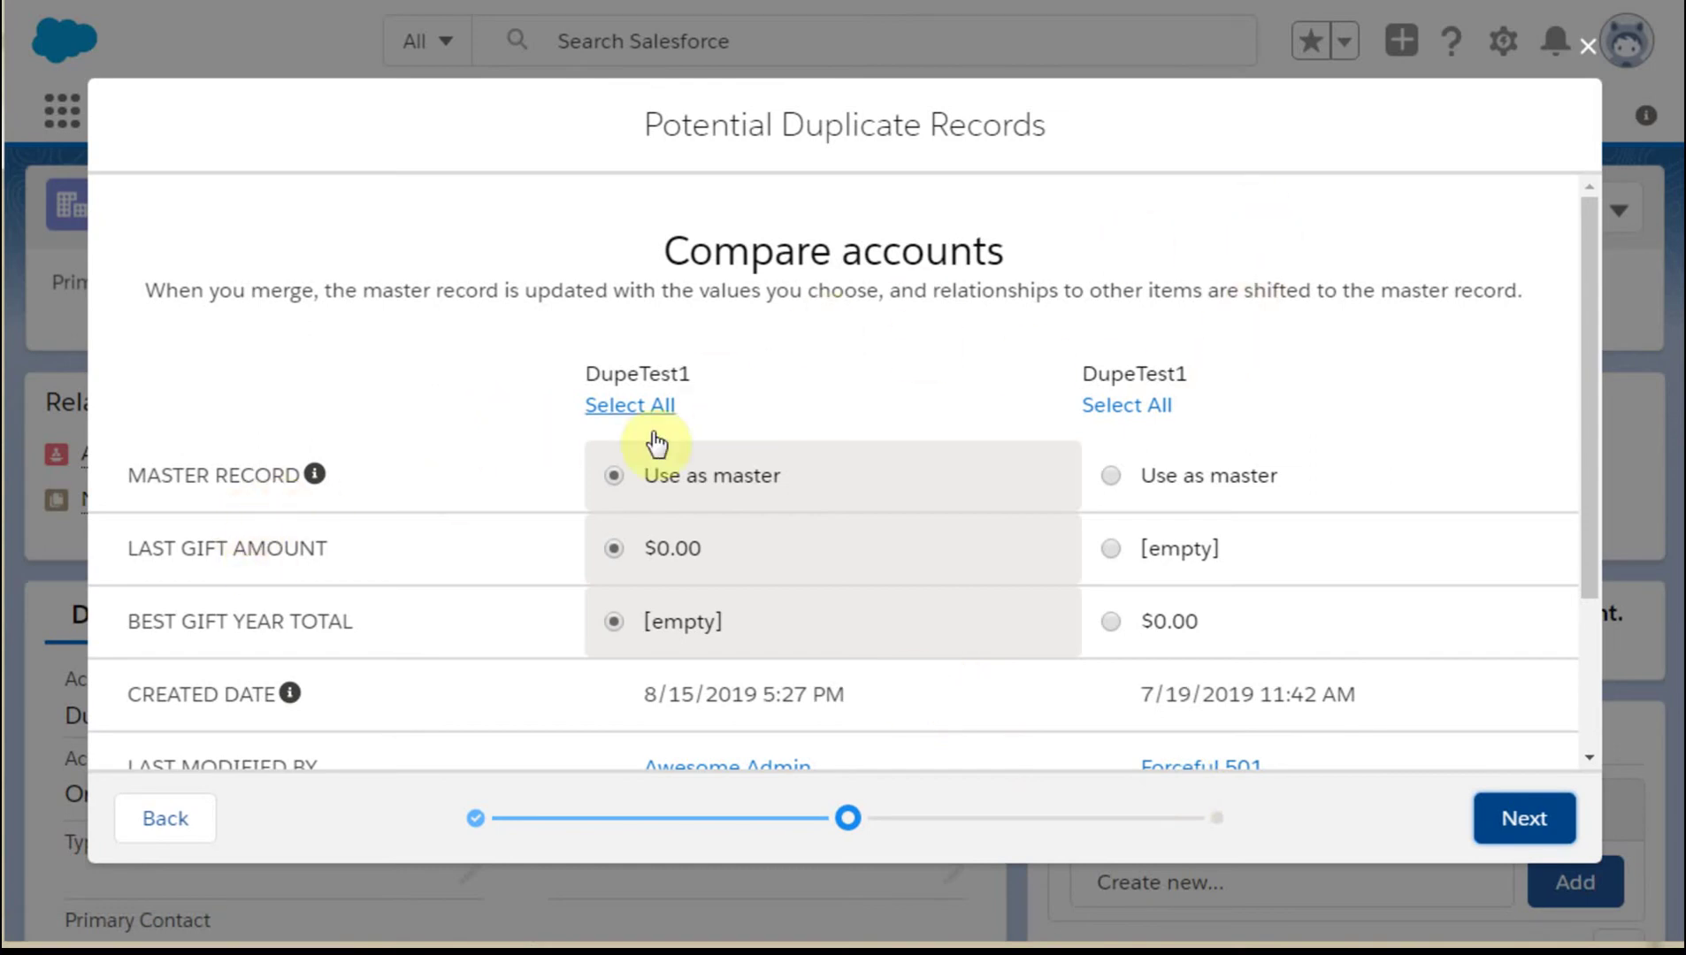
{"action": "left_click", "coordinate": [1110, 476]}
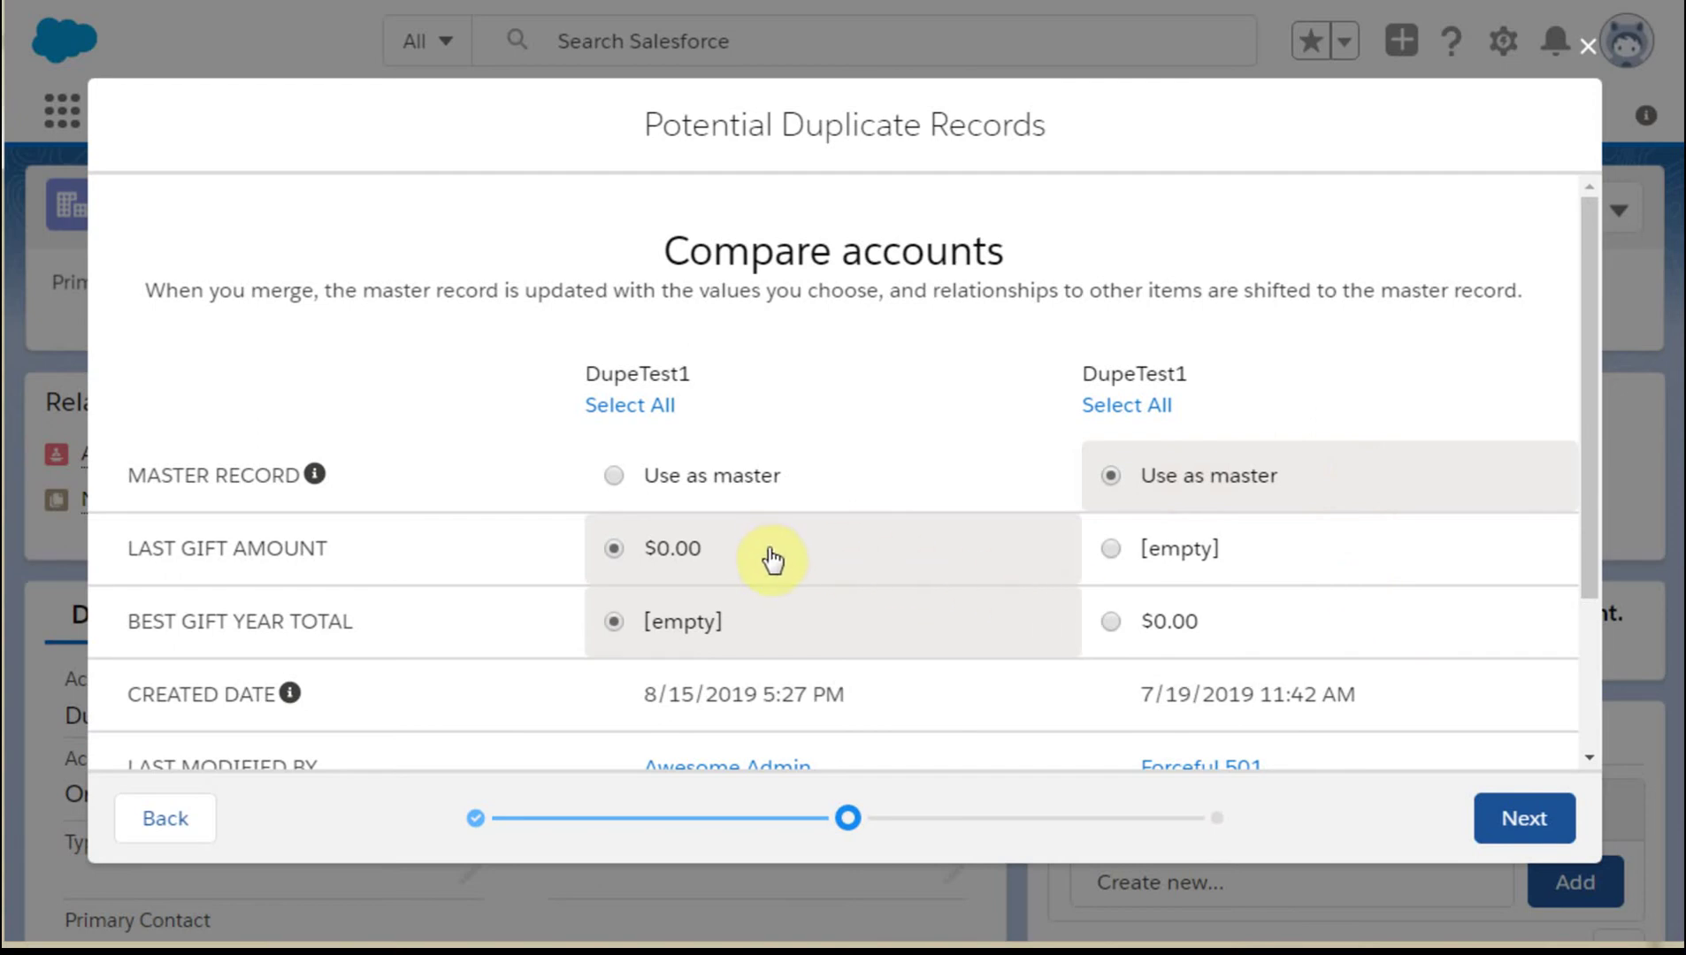
{"action": "scroll", "coordinate": [779, 563], "scroll_direction": "down", "scroll_amount": 3}
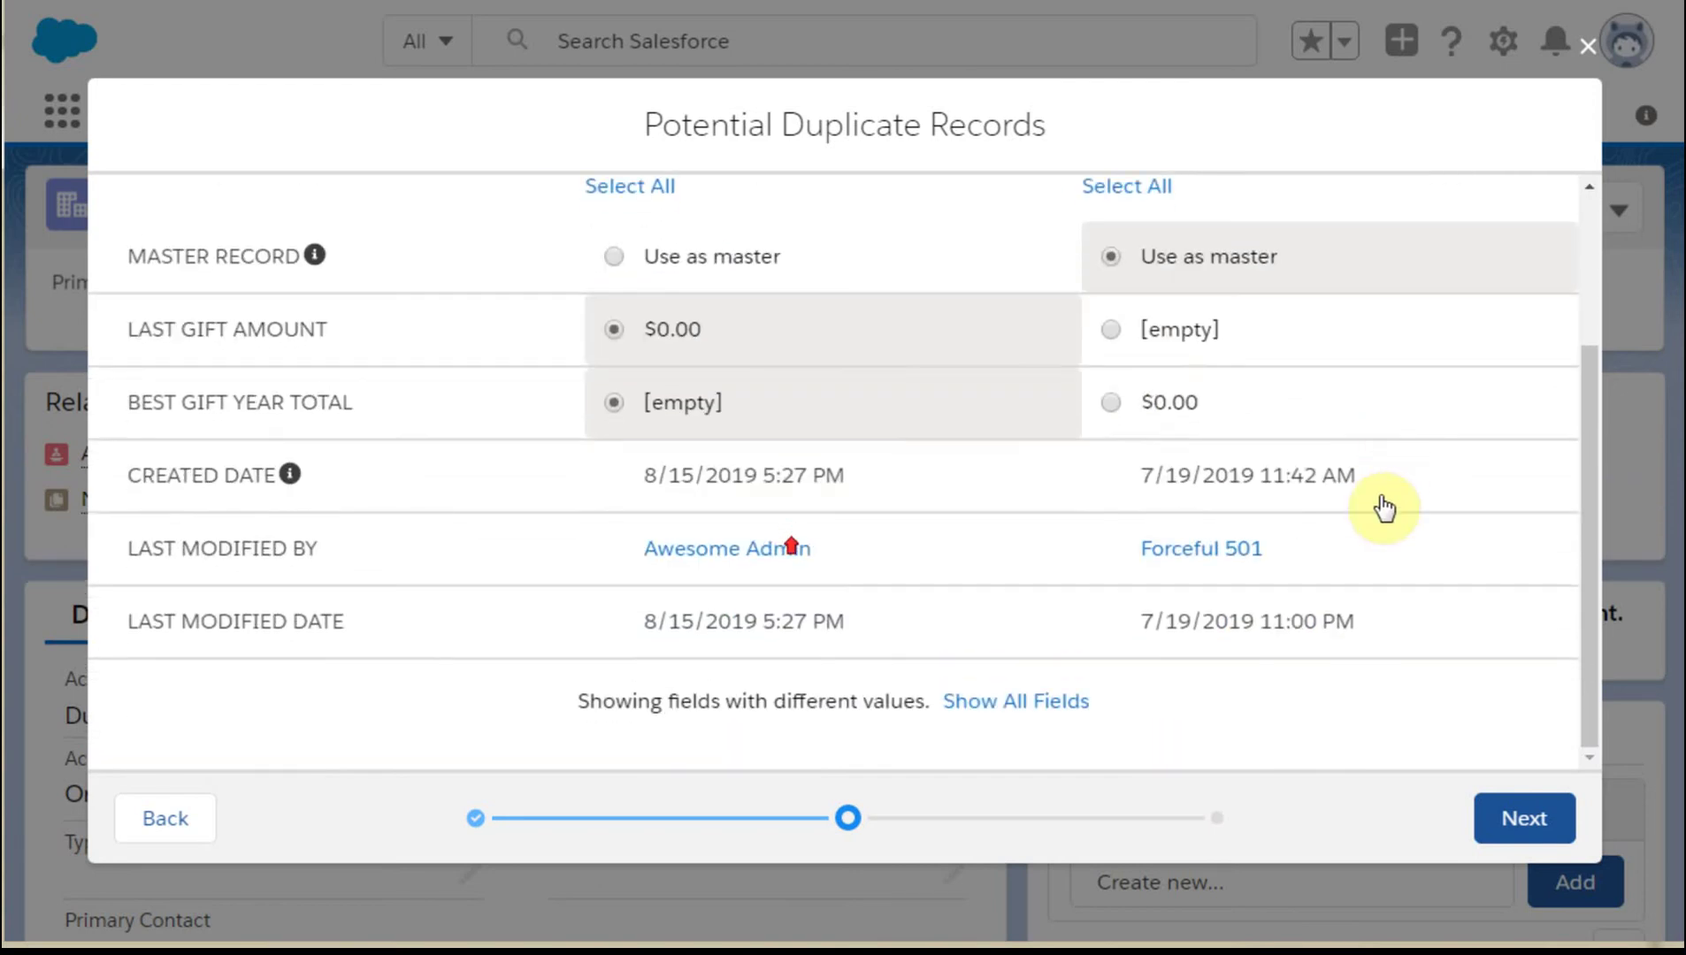
{"action": "scroll", "coordinate": [1373, 521], "scroll_direction": "up", "scroll_amount": 1}
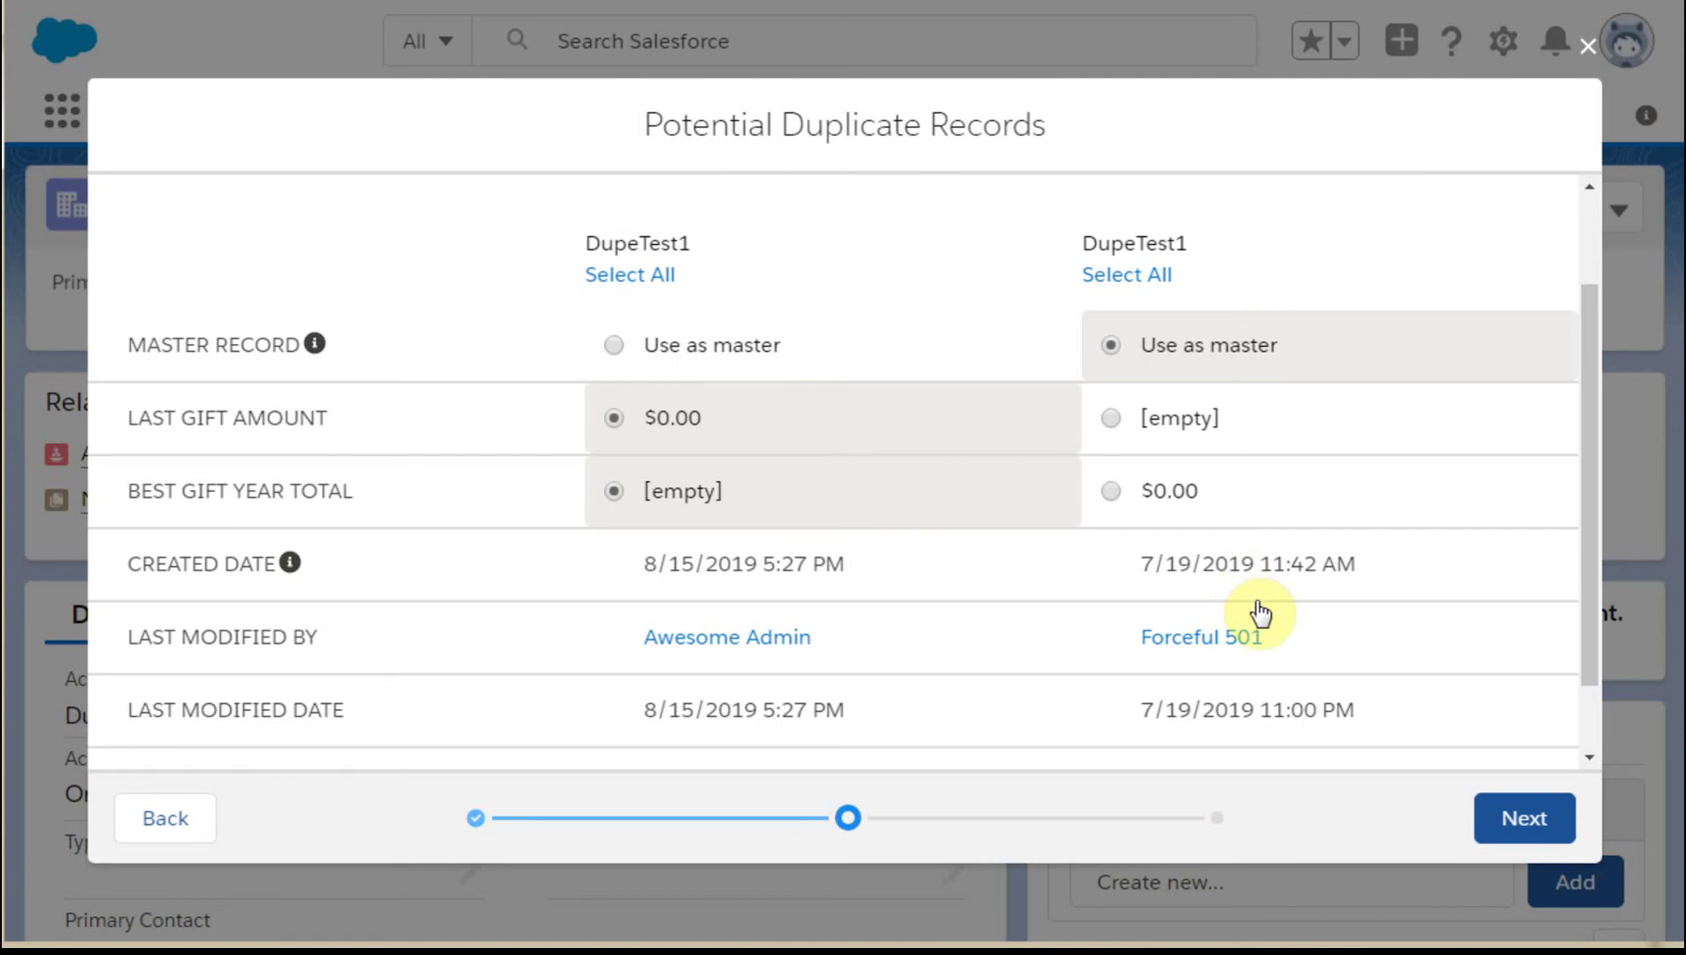
{"action": "scroll", "coordinate": [1267, 624], "scroll_direction": "down", "scroll_amount": 1}
{"action": "scroll", "coordinate": [1268, 624], "scroll_direction": "up", "scroll_amount": 1}
{"action": "scroll", "coordinate": [1267, 624], "scroll_direction": "down", "scroll_amount": 2}
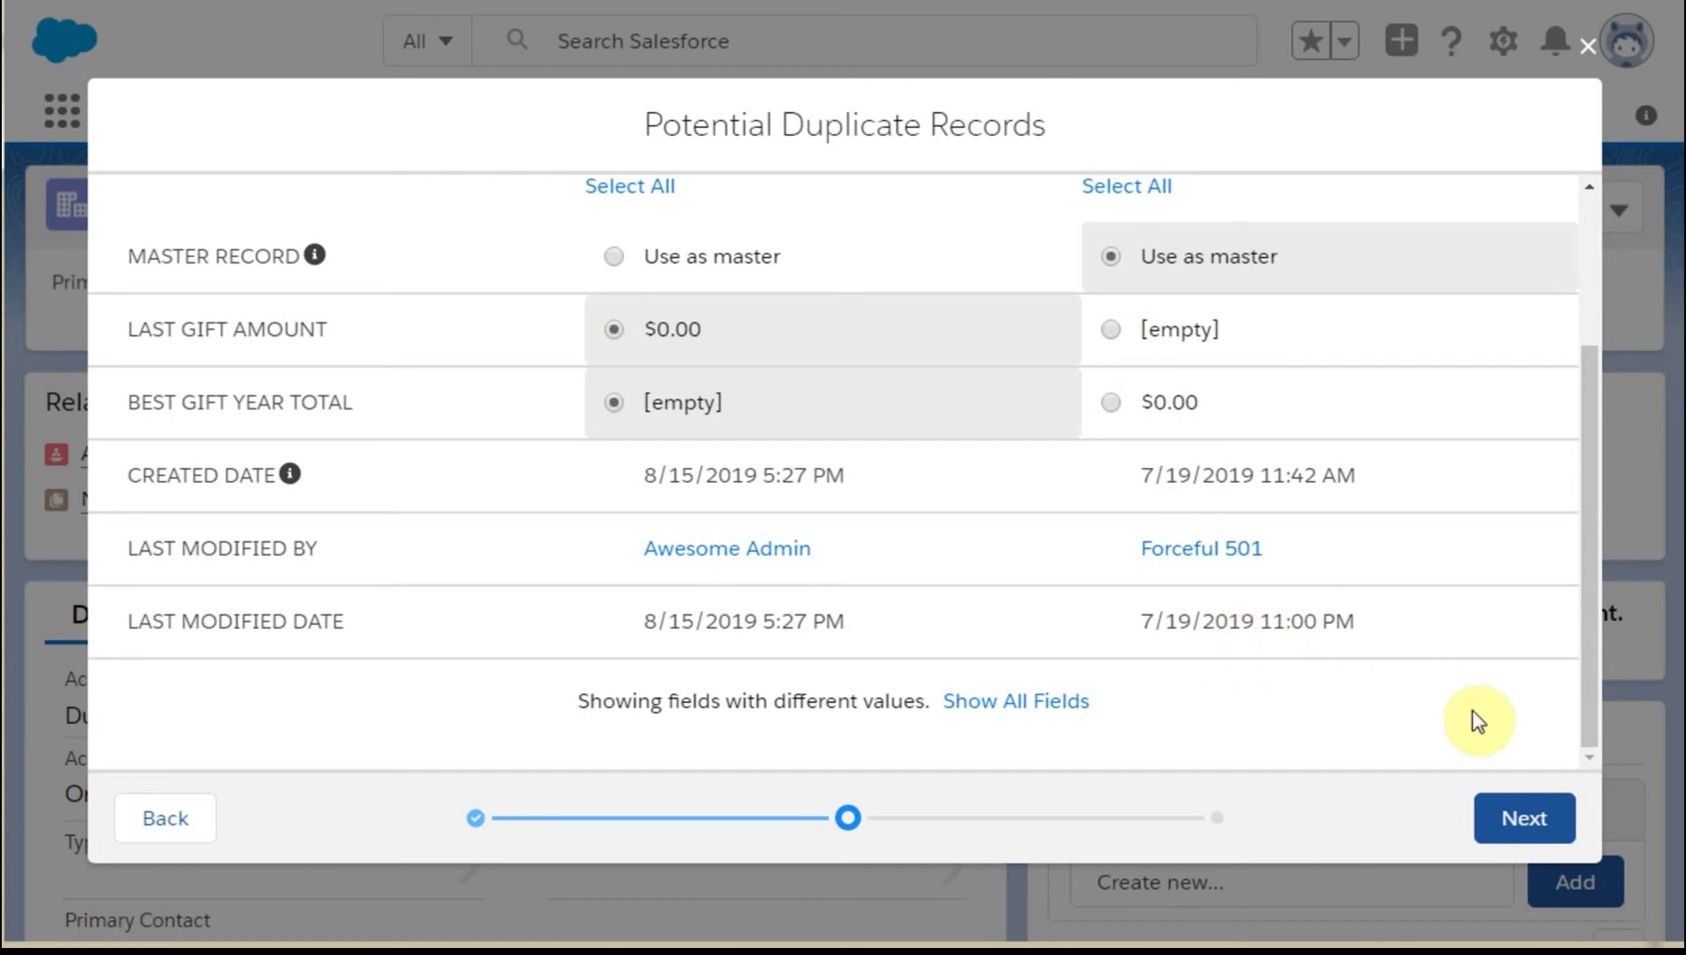
{"action": "left_click", "coordinate": [1528, 823]}
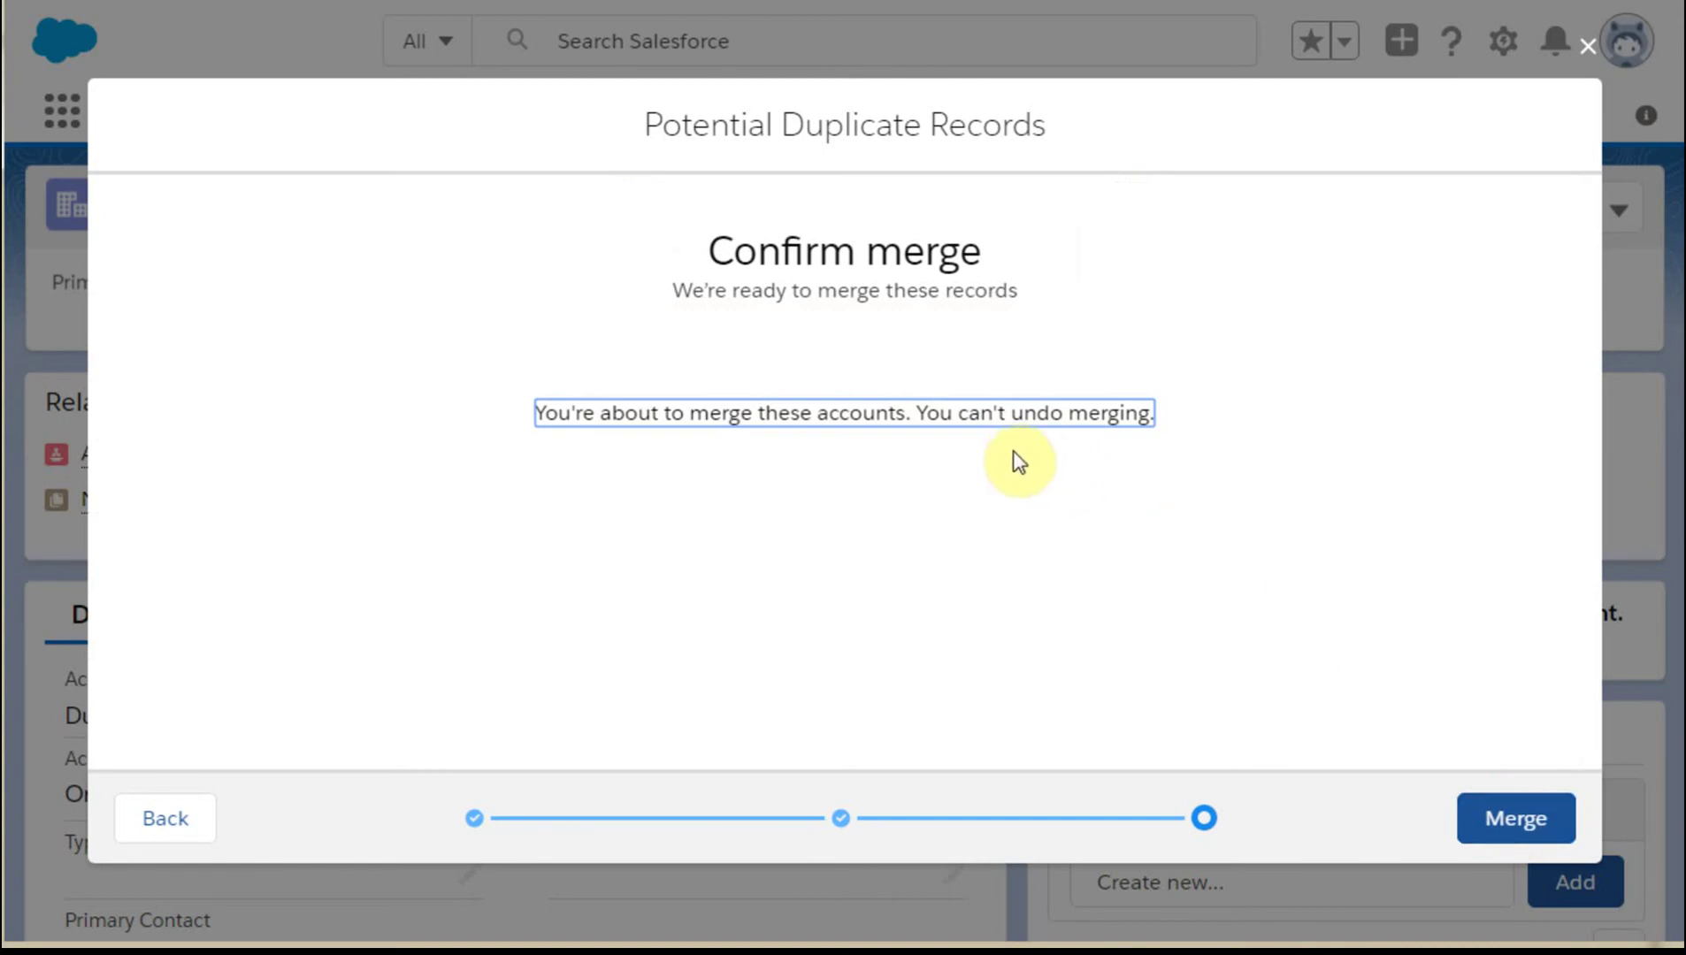
Merge the two DupeTest1 accounts and return to the Recently Viewed accounts list.
{"action": "left_click", "coordinate": [1478, 821]}
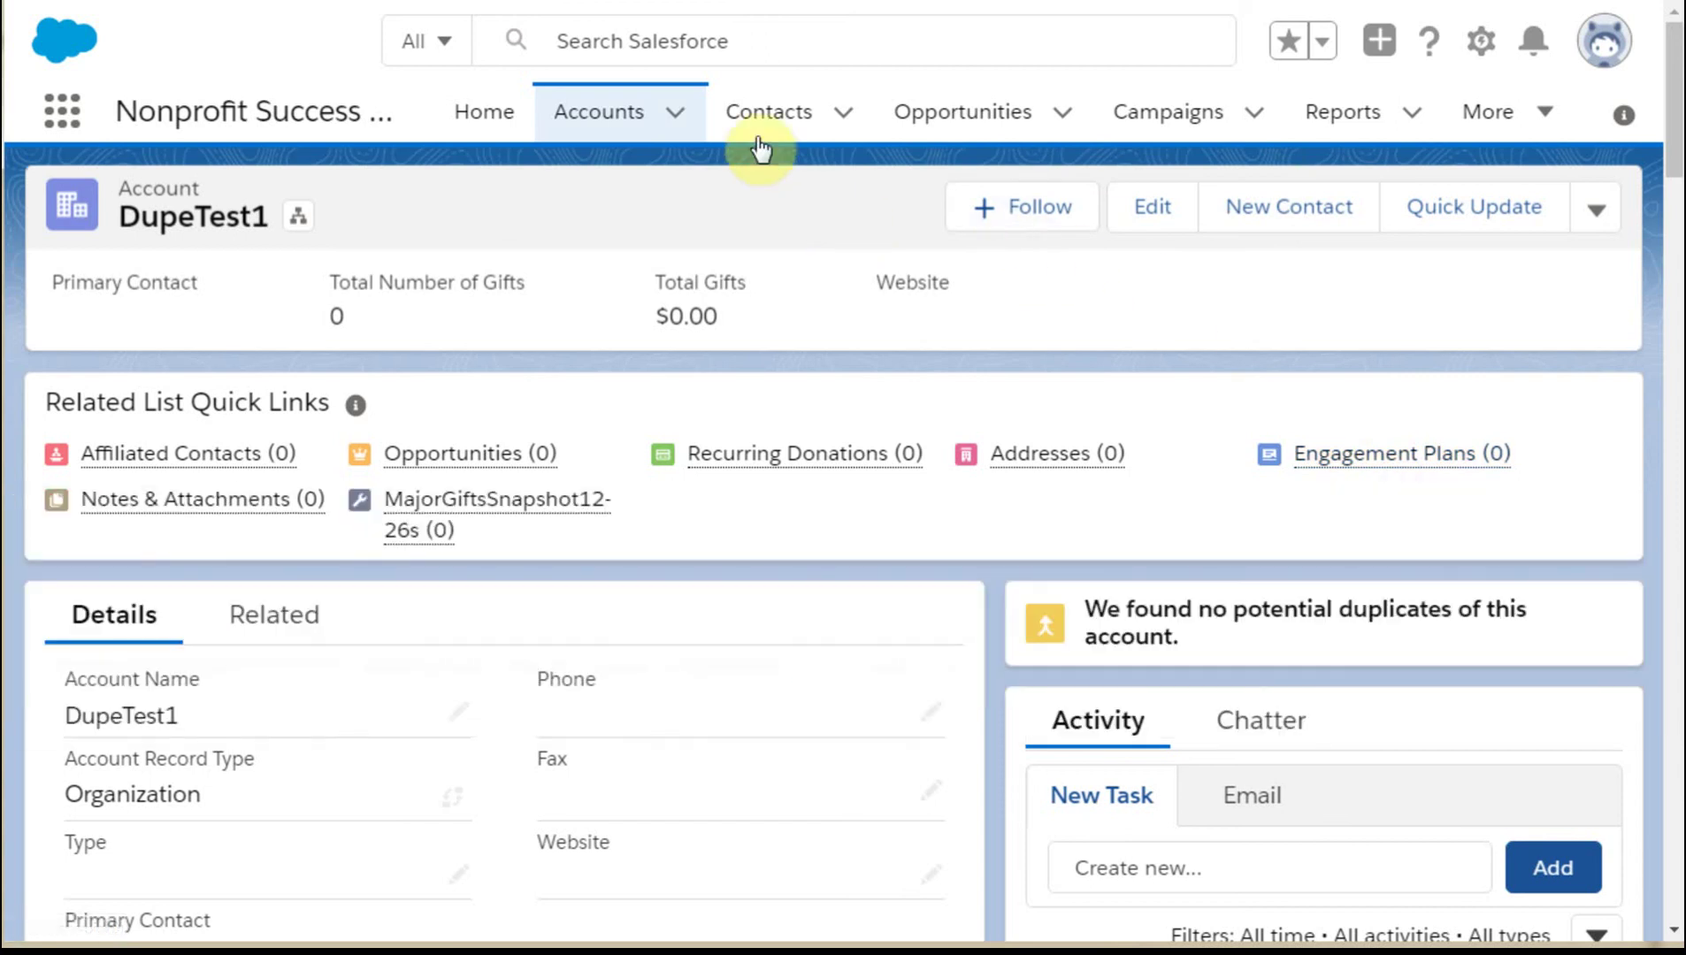
{"action": "left_click", "coordinate": [599, 116]}
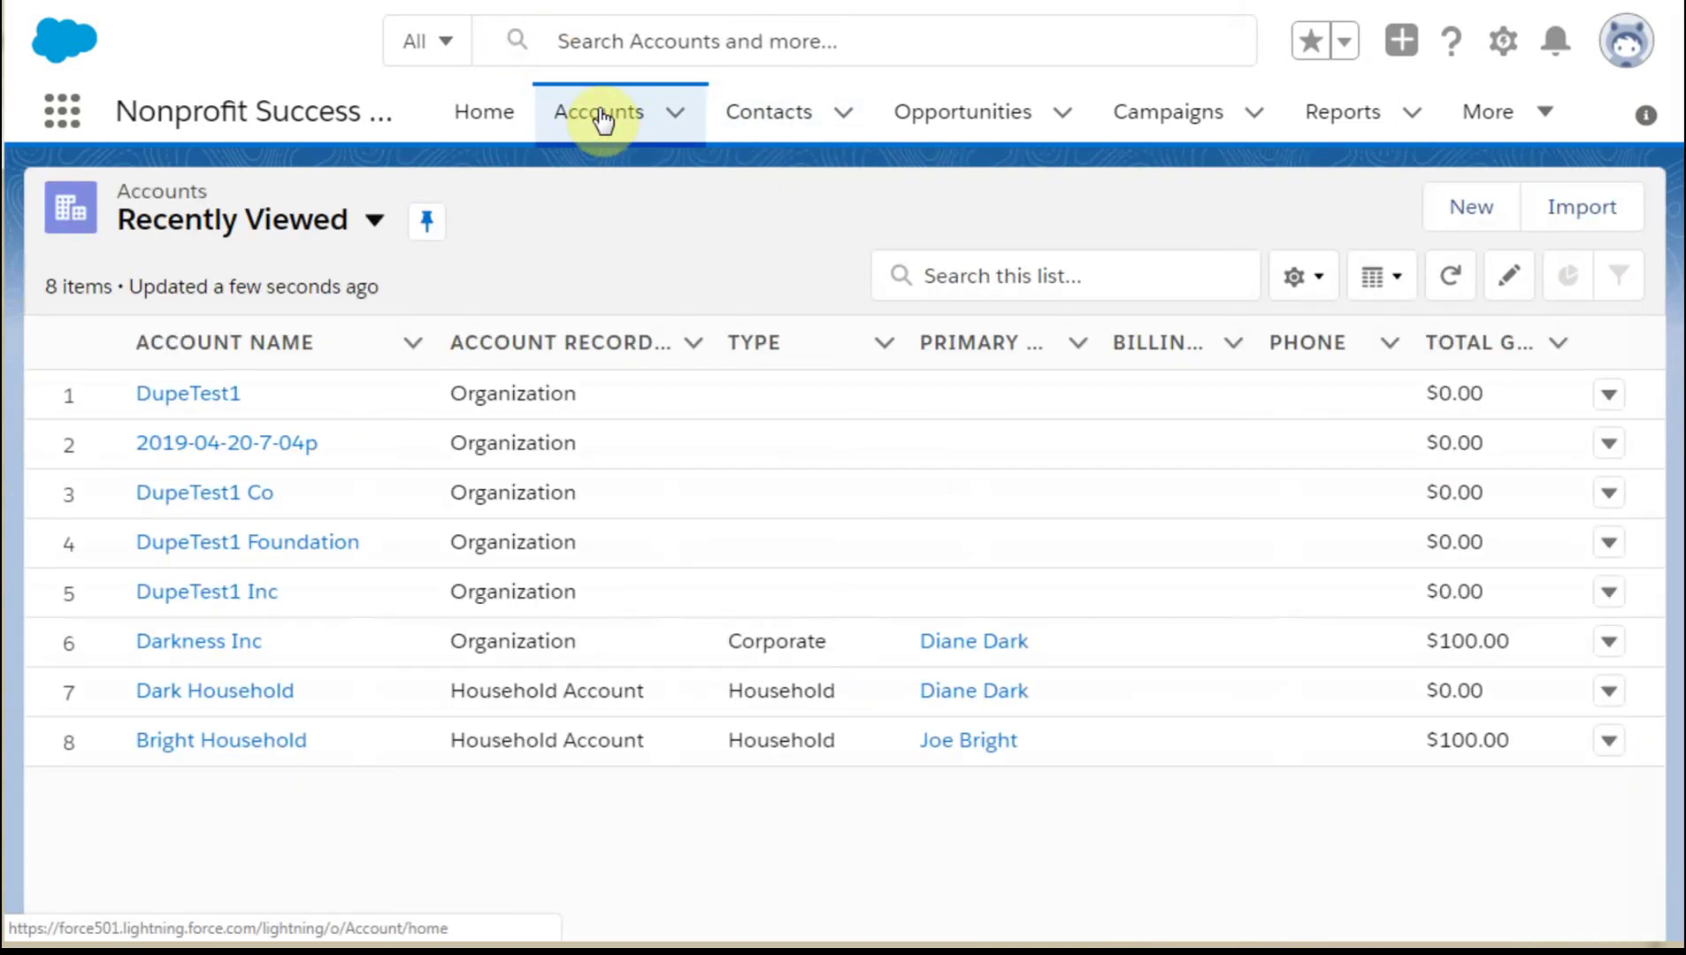